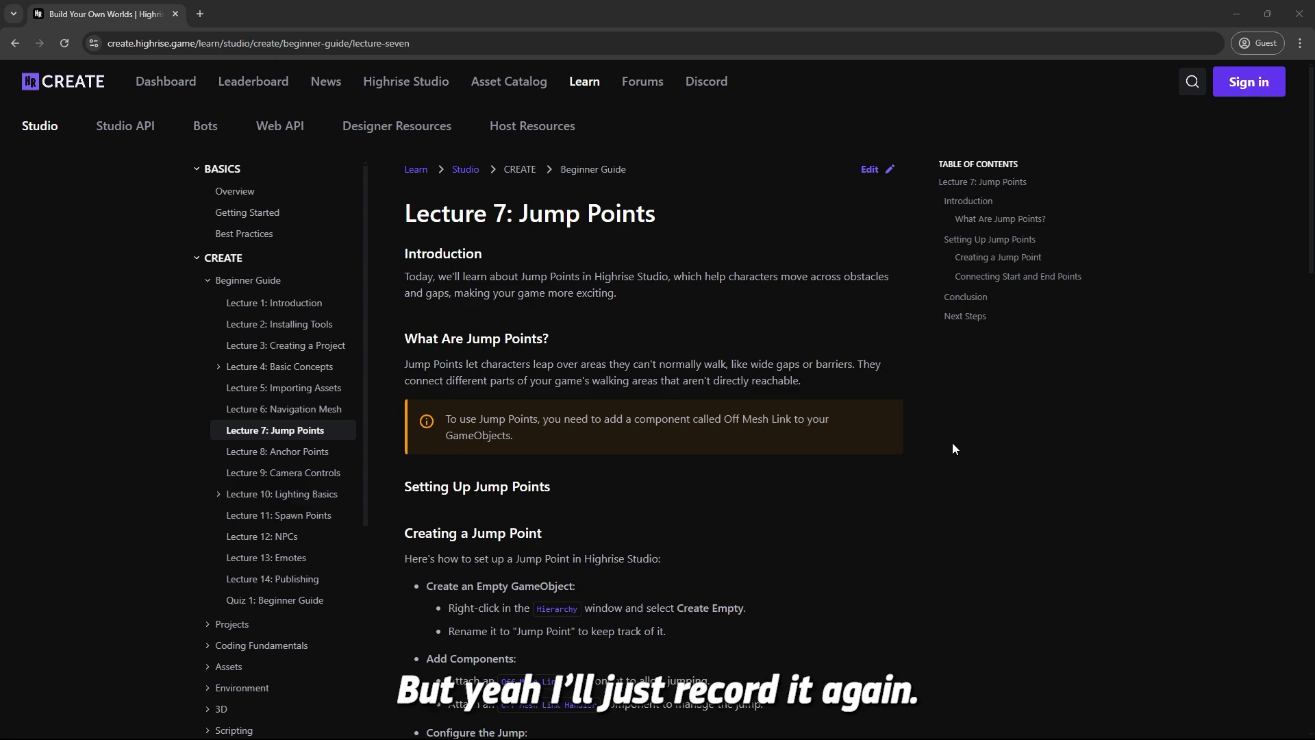
# Read through the Lecture 7 Jump Points setup page, then minimize the browser to show Unity.
pyautogui.scroll(-4, 682, 411)
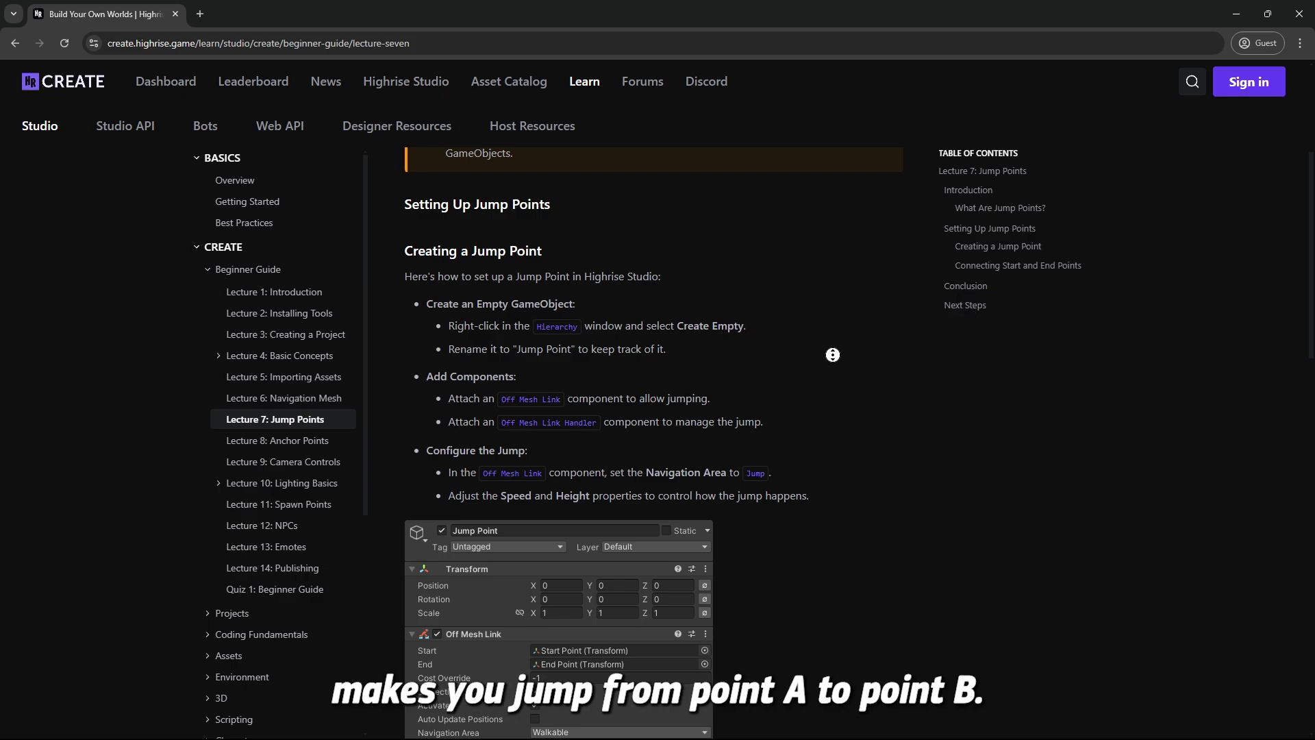
pyautogui.scroll(-2, 832, 354)
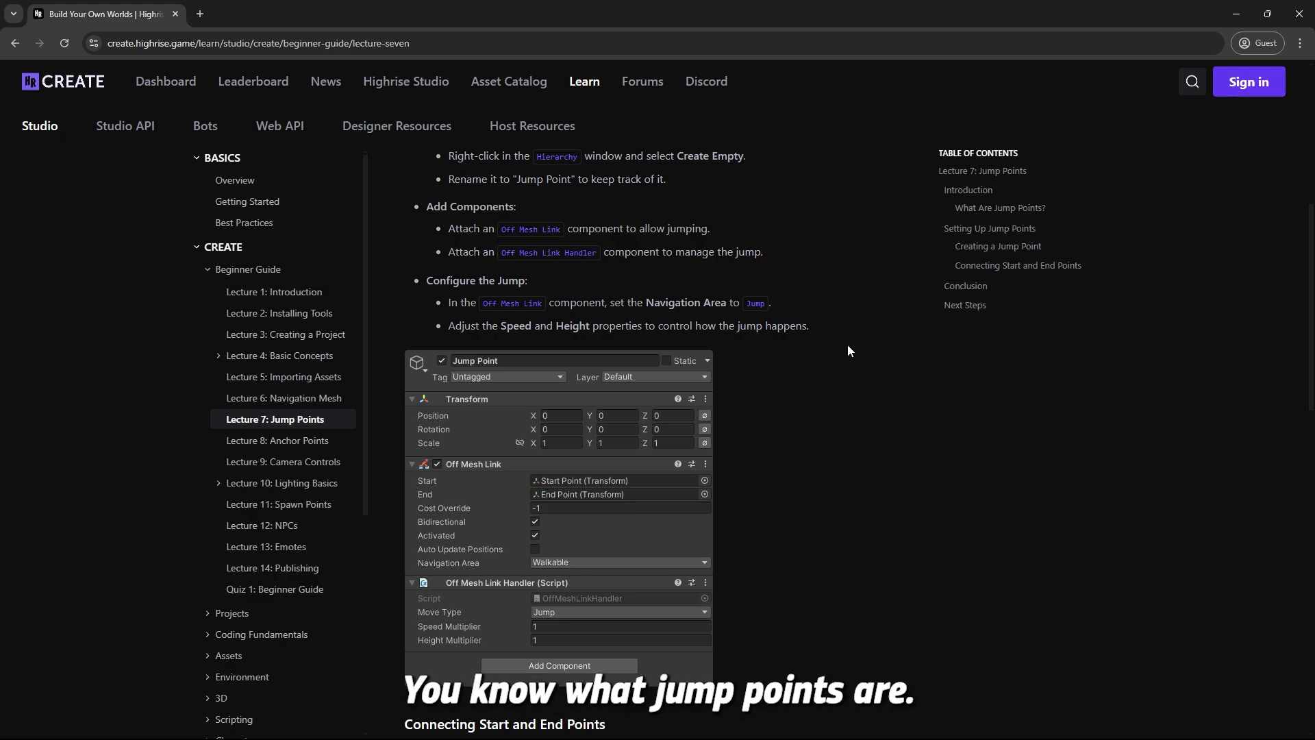
pyautogui.scroll(-4, 848, 344)
pyautogui.scroll(5, 816, 315)
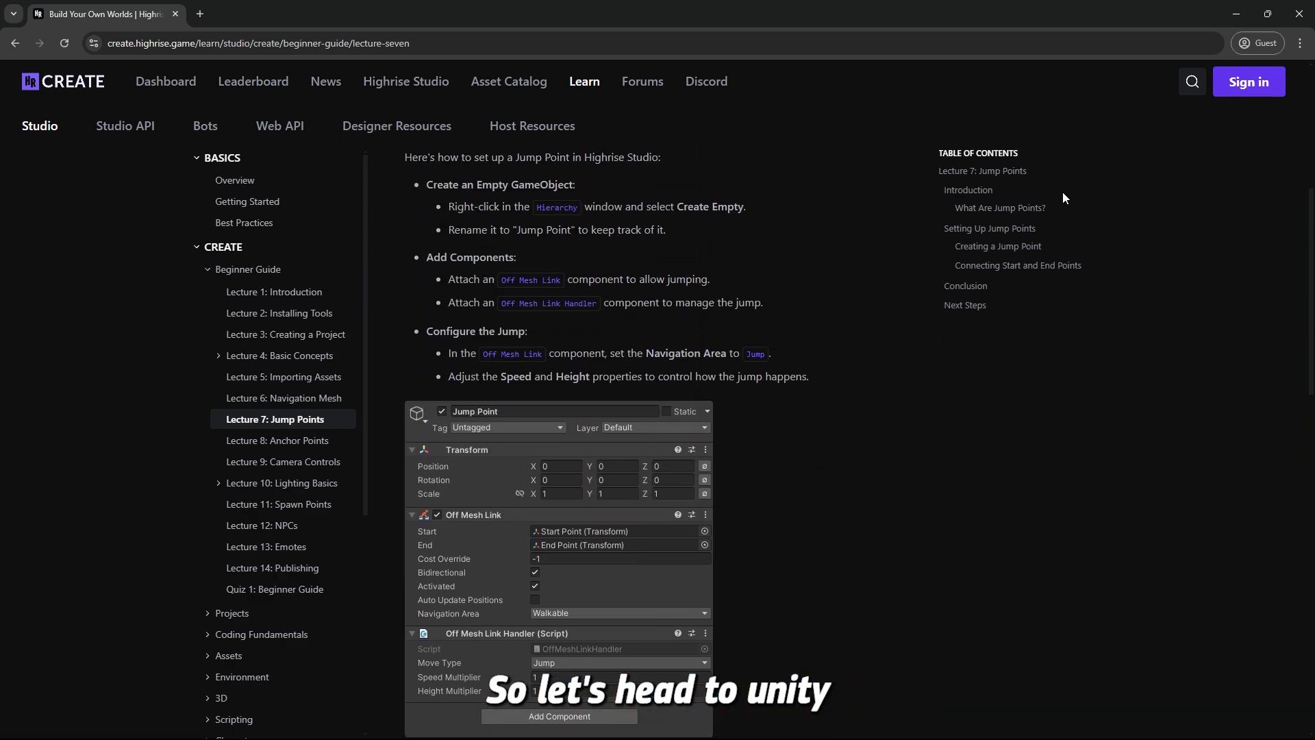
pyautogui.click(1235, 14)
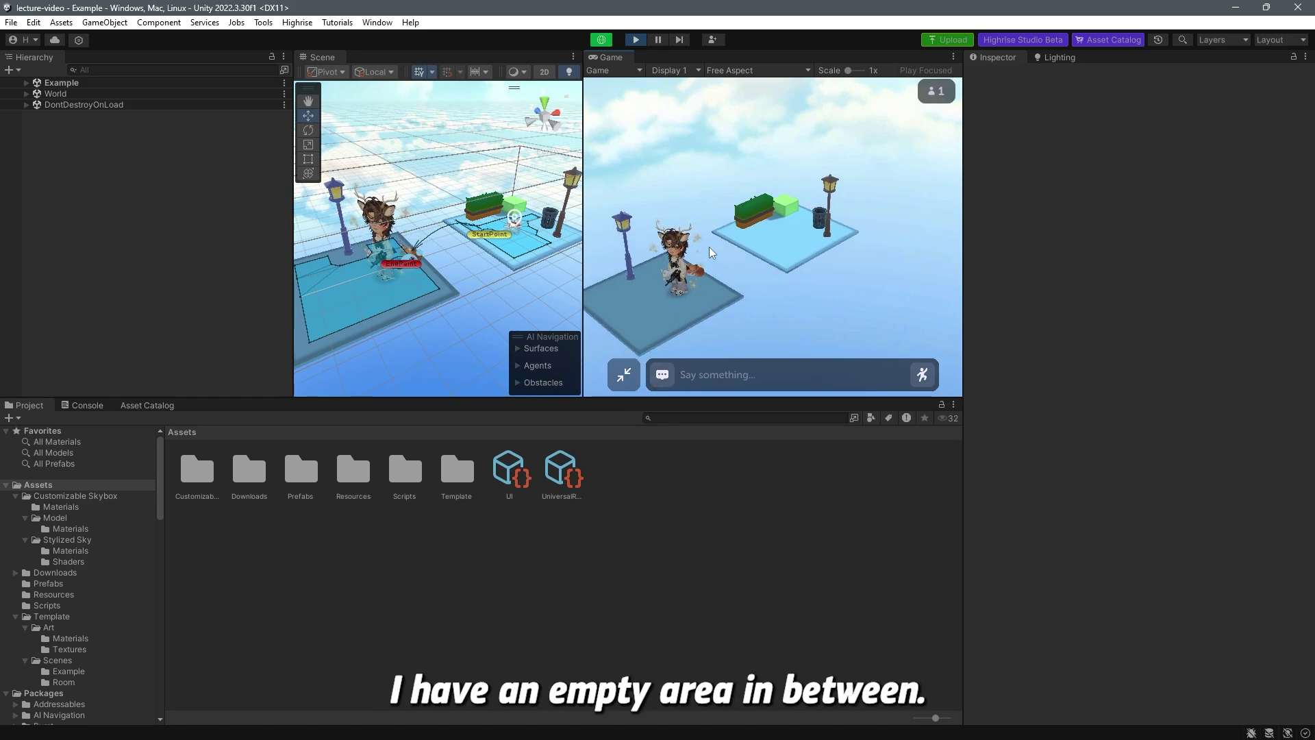
# In Play mode, jump the avatar onto the upper platform and back to the lower one.
pyautogui.click(772, 241)
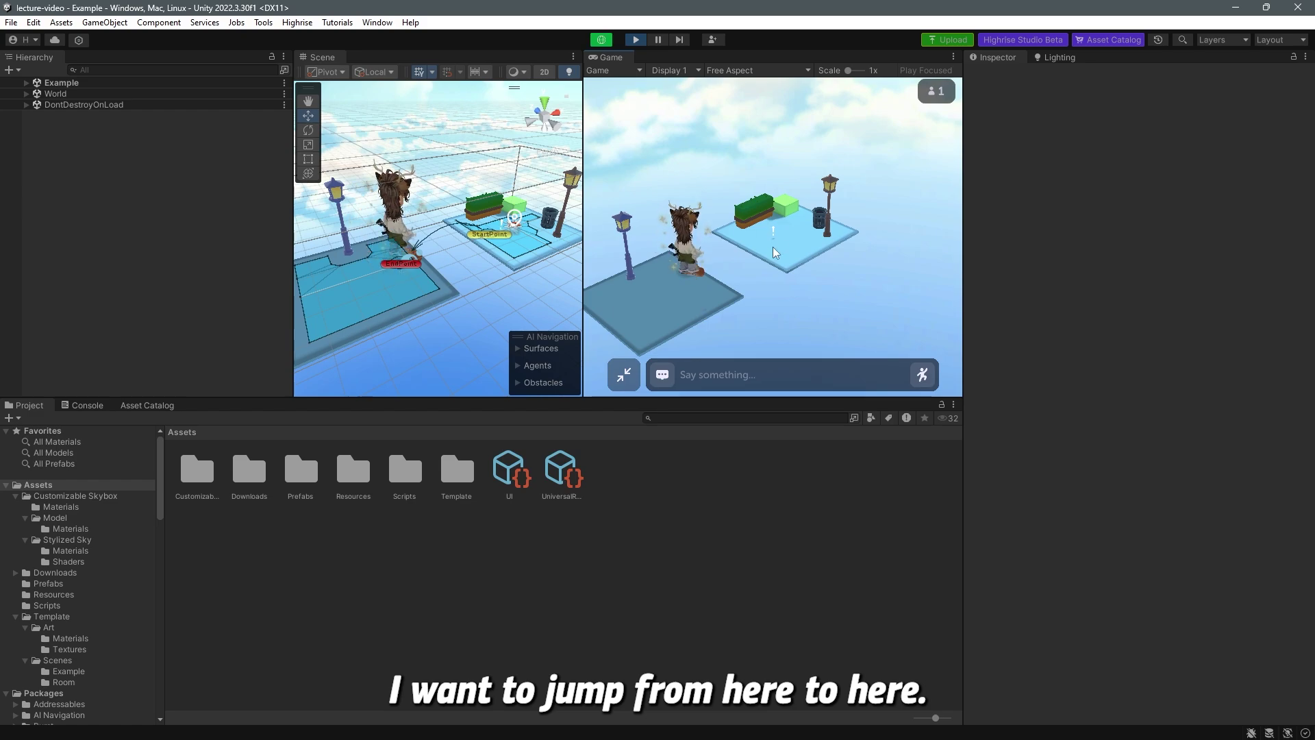
pyautogui.click(685, 301)
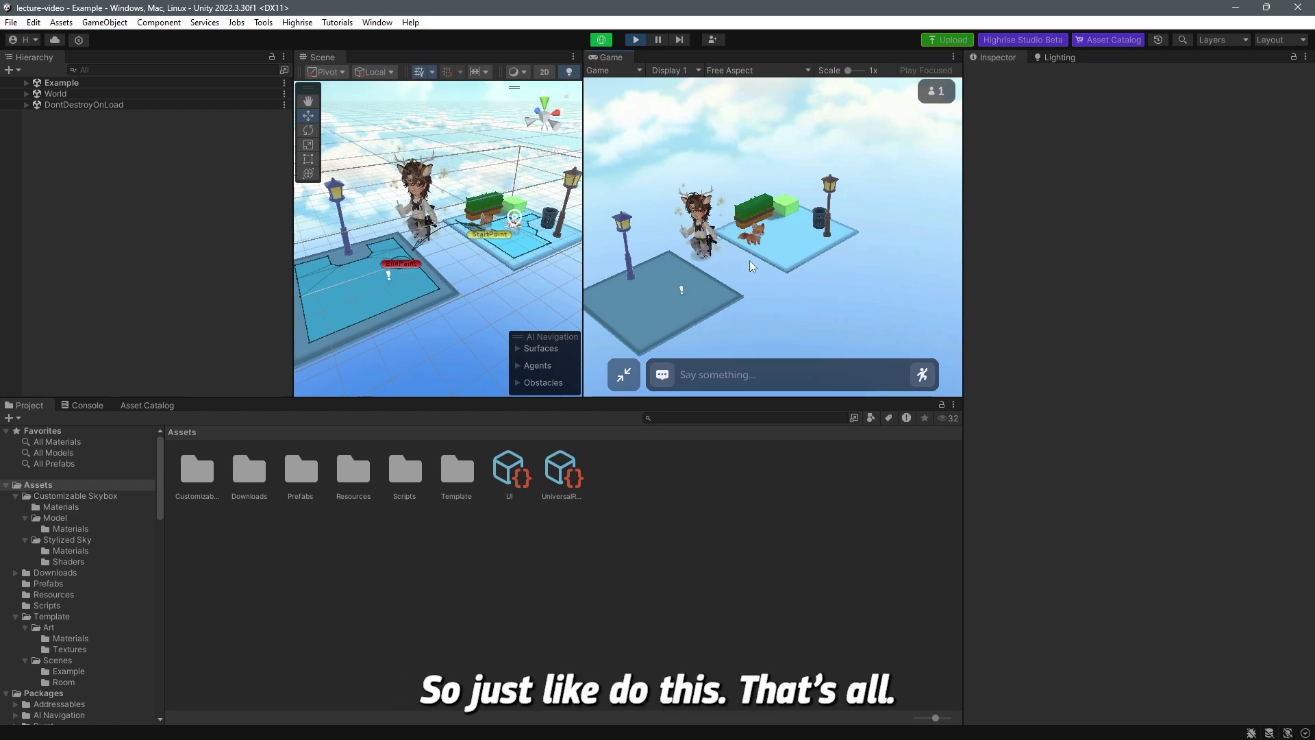
# Stop Play mode, delete the old Jump object, and orbit the Scene view to a flatter angle.
pyautogui.click(636, 40)
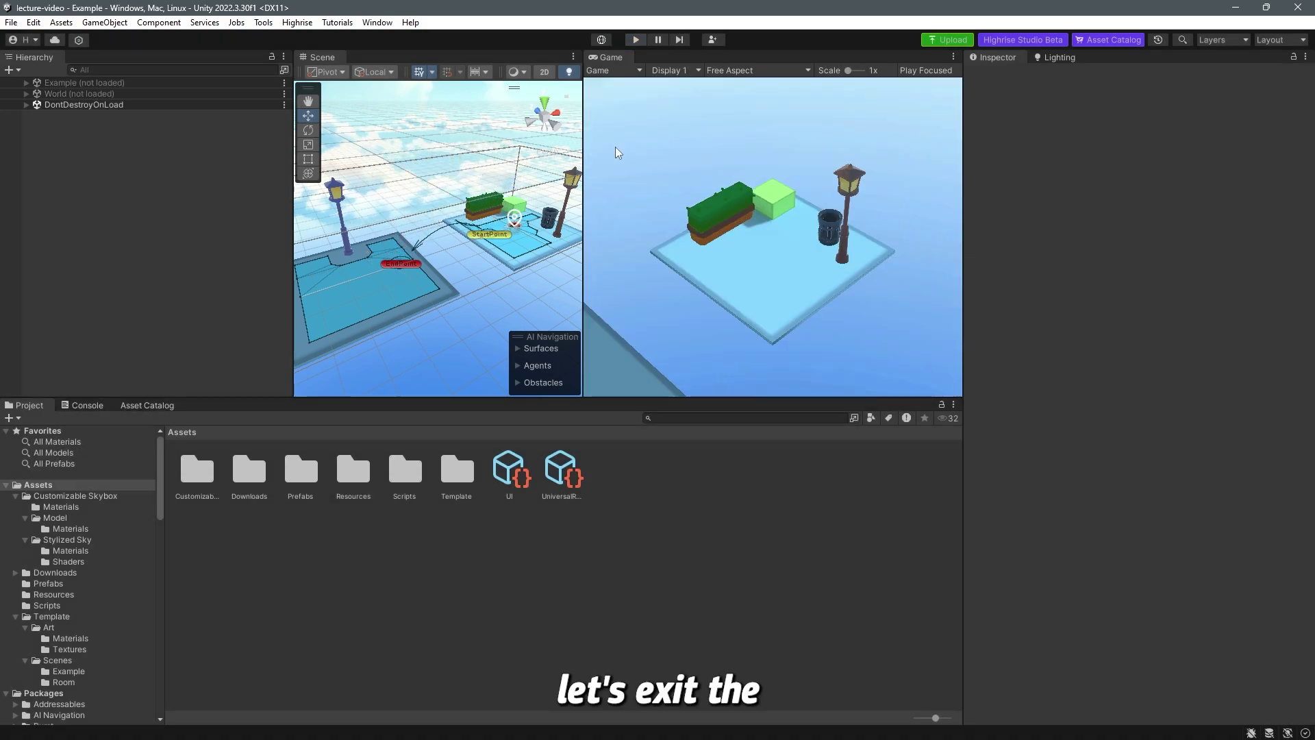
pyautogui.click(120, 183)
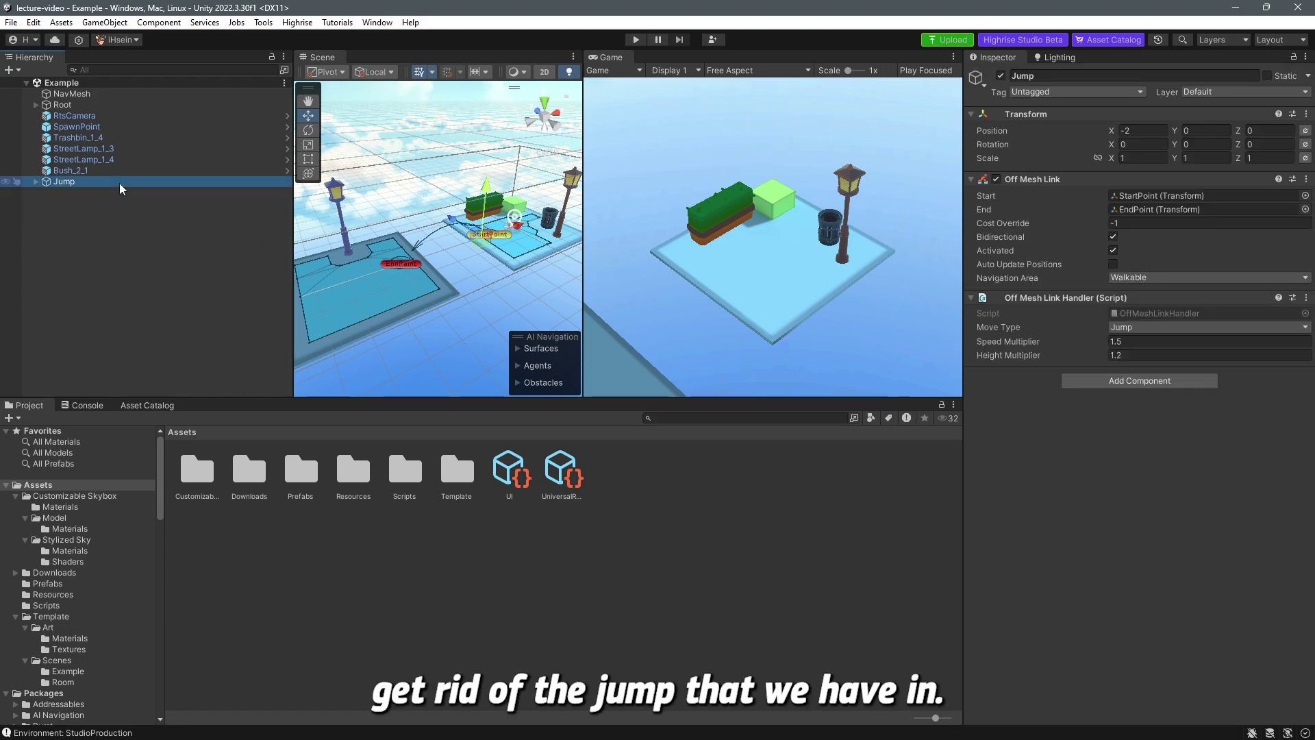
pyautogui.press('Delete')
pyautogui.keyDown('alt'); pyautogui.moveTo(463, 306); pyautogui.dragTo(430, 263); pyautogui.keyUp('alt')
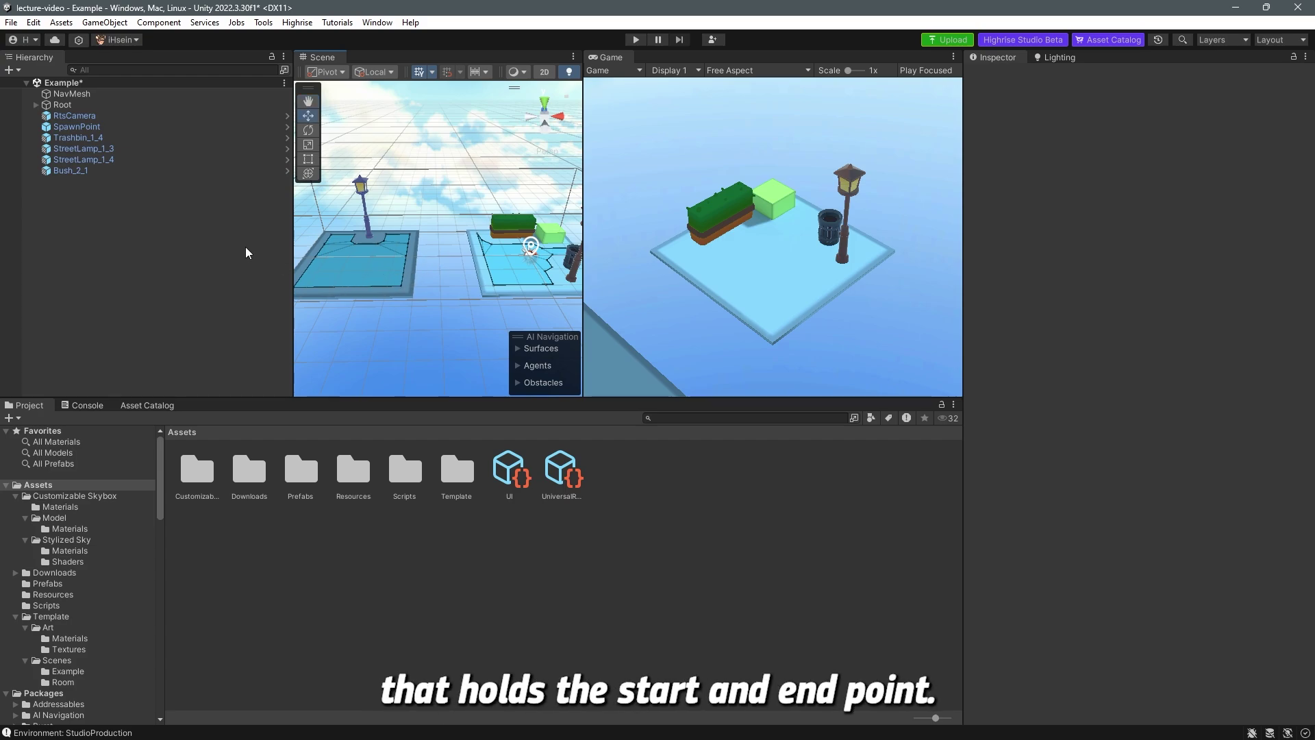
# Create an empty GameObject named Jump and reset its position to 0, 0, 0.
pyautogui.rightClick(120, 204)
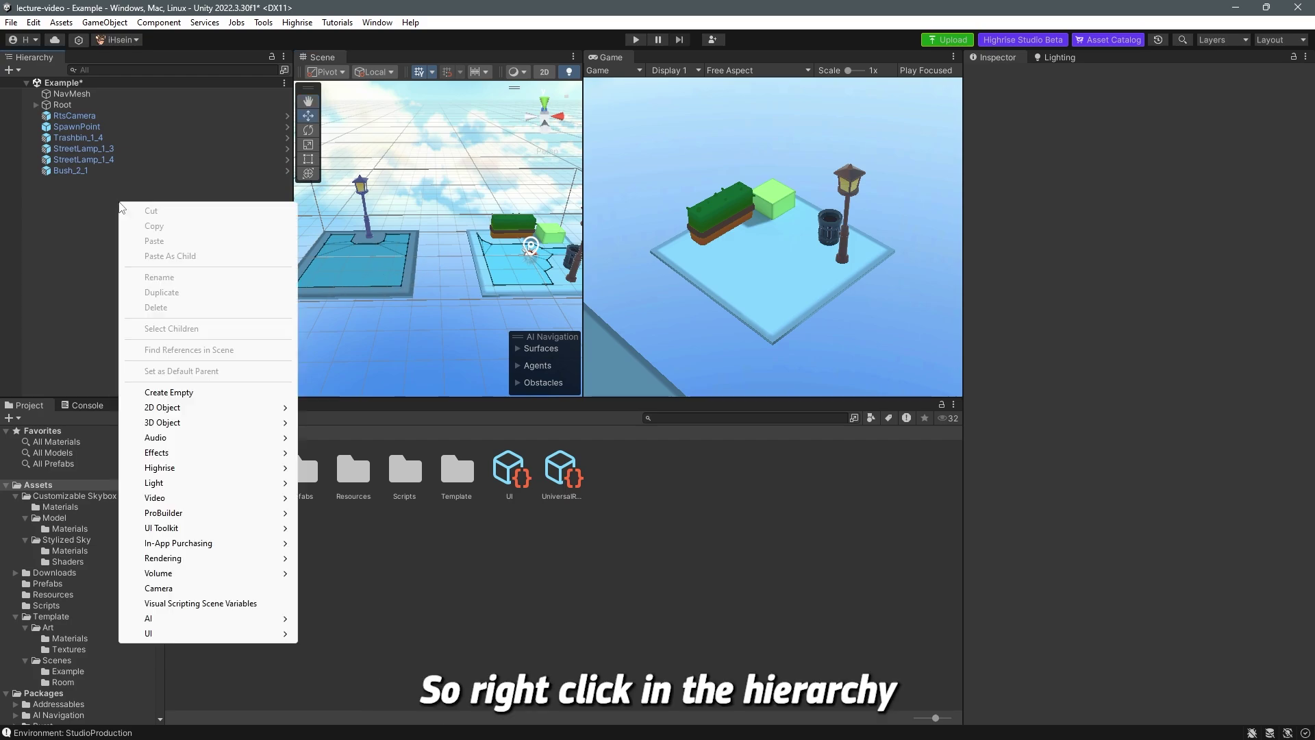
pyautogui.click(210, 392)
pyautogui.write('Jump')
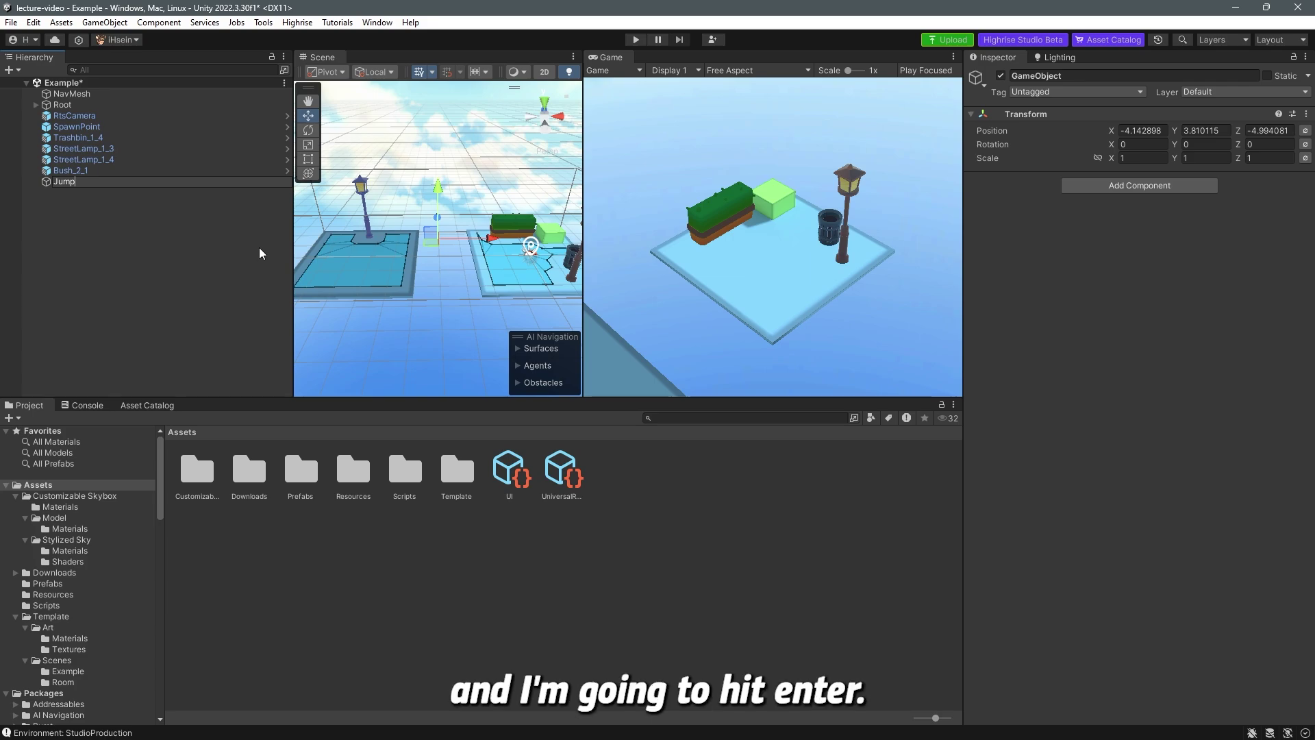
pyautogui.press('Return')
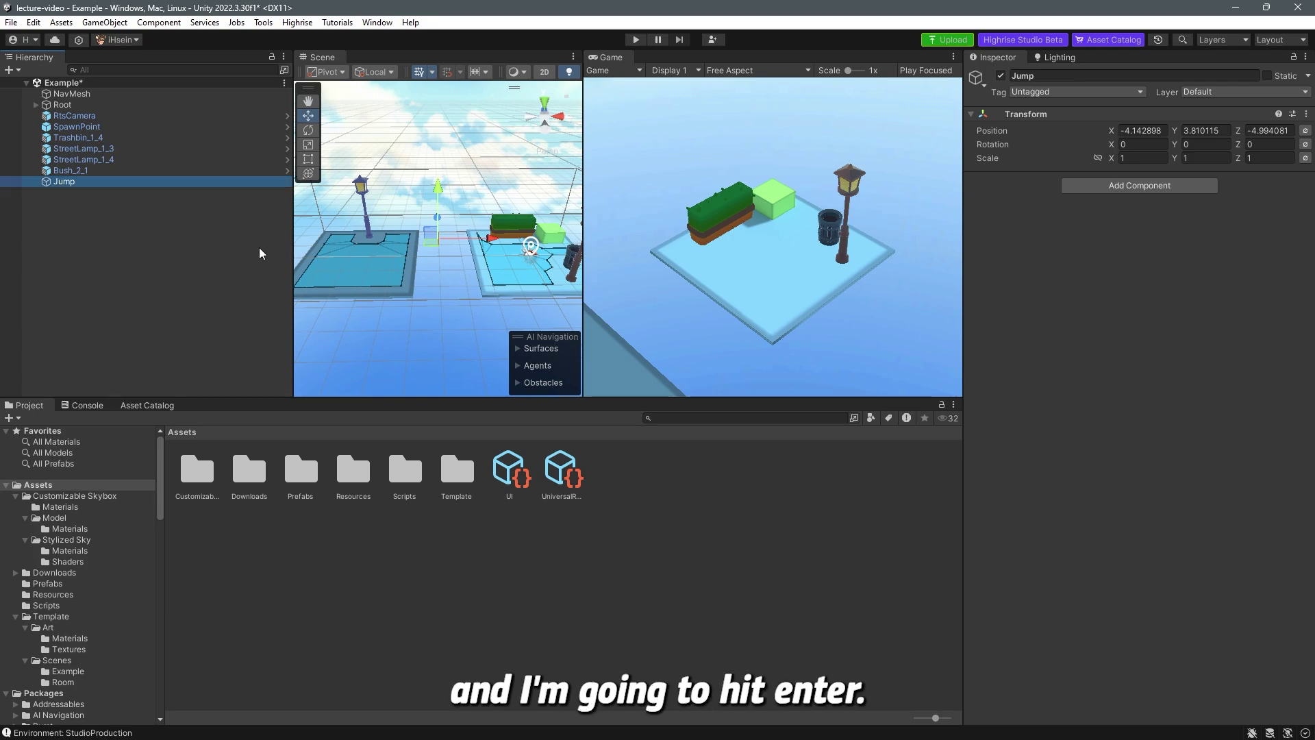
pyautogui.click(1305, 133)
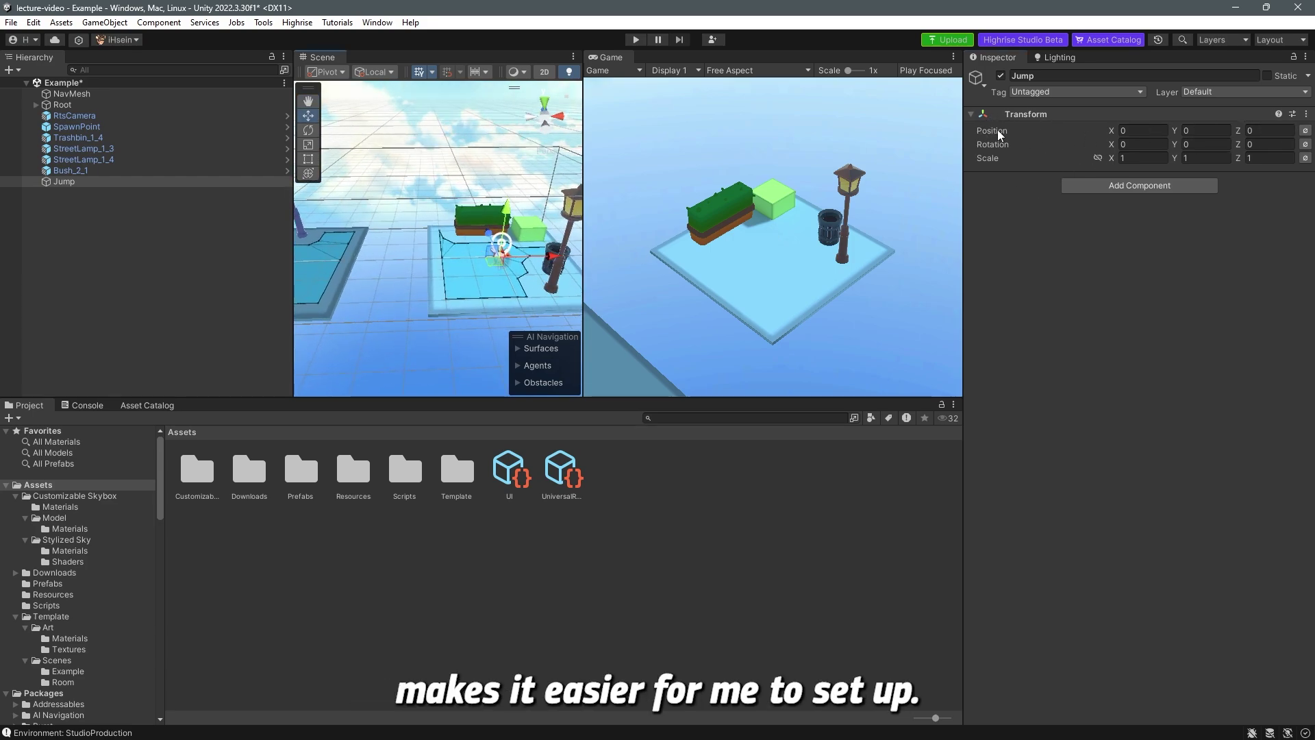
# Move Jump along the X axis to -3.75, into the gap between the platforms.
pyautogui.moveTo(428, 237); pyautogui.dragTo(396, 229, button='right')
pyautogui.moveTo(571, 259); pyautogui.dragTo(490, 266)
pyautogui.moveTo(488, 224); pyautogui.dragTo(482, 210, button='right')
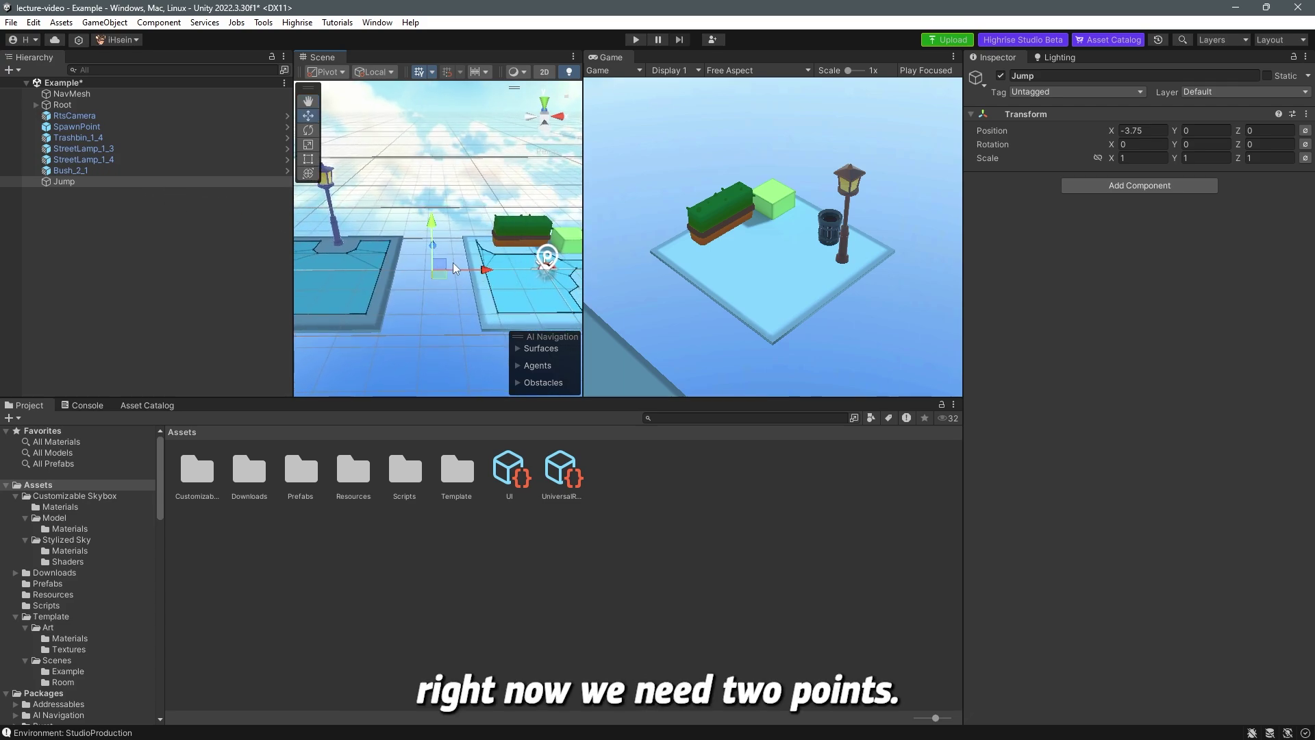
# Enlarge the Scene view by widening and heightening its panel.
pyautogui.moveTo(583, 269); pyautogui.dragTo(801, 273)
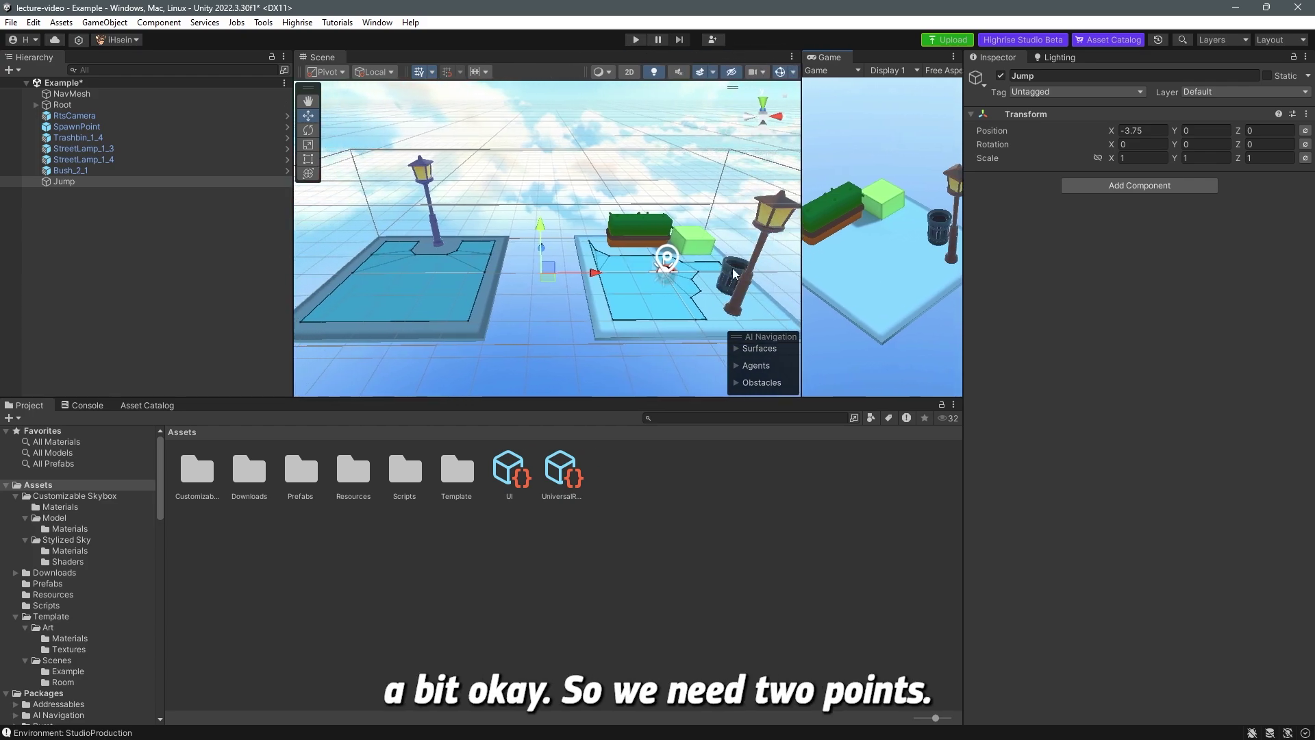
pyautogui.moveTo(596, 396); pyautogui.dragTo(596, 452)
pyautogui.moveTo(606, 353); pyautogui.dragTo(620, 350, button='right')
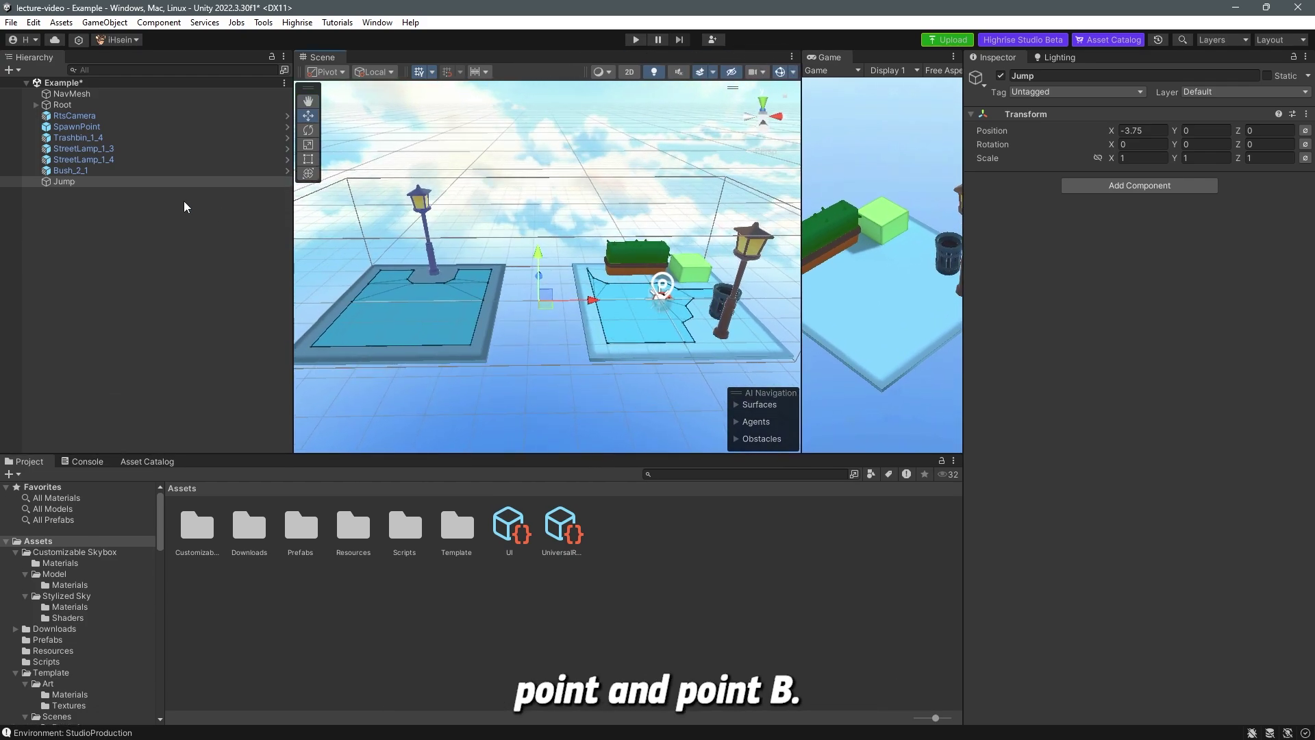
# Add an empty StartPoint child under Jump and move it to X 1.75 on the right platform's edge.
pyautogui.rightClick(87, 187)
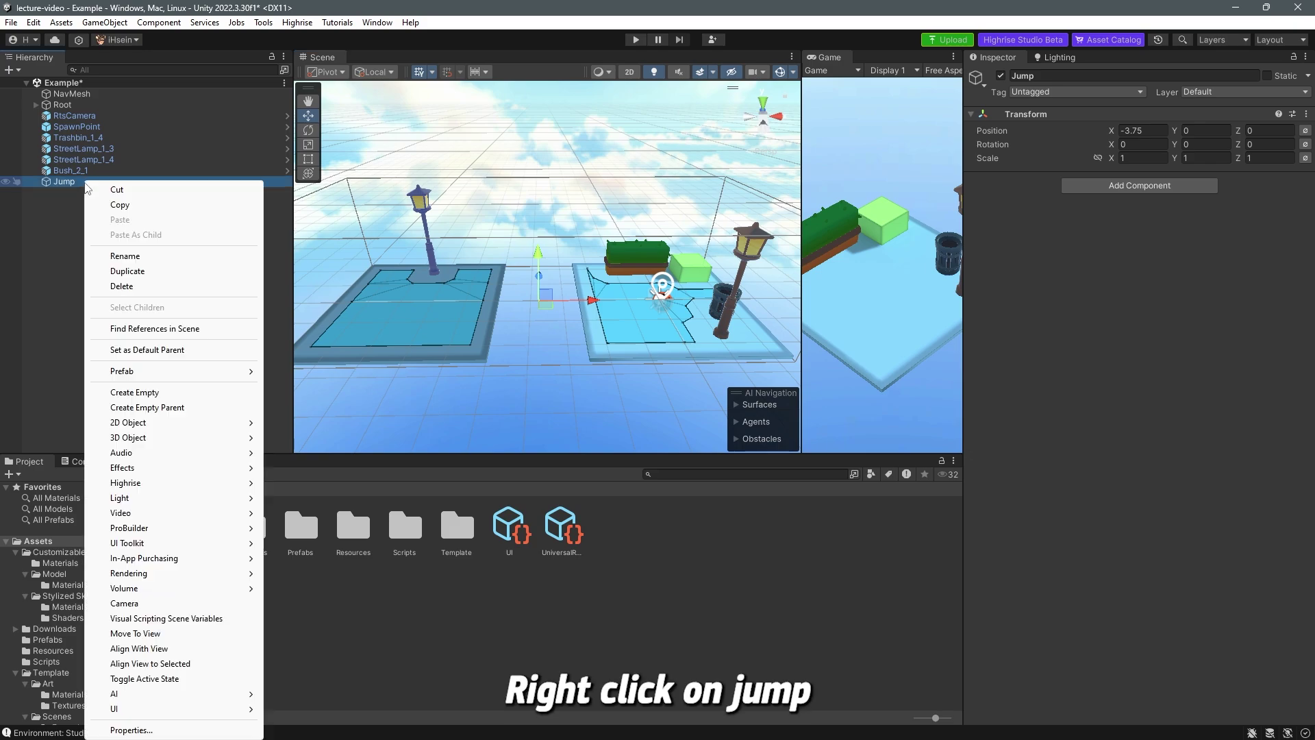
pyautogui.click(161, 374)
pyautogui.write('Star')
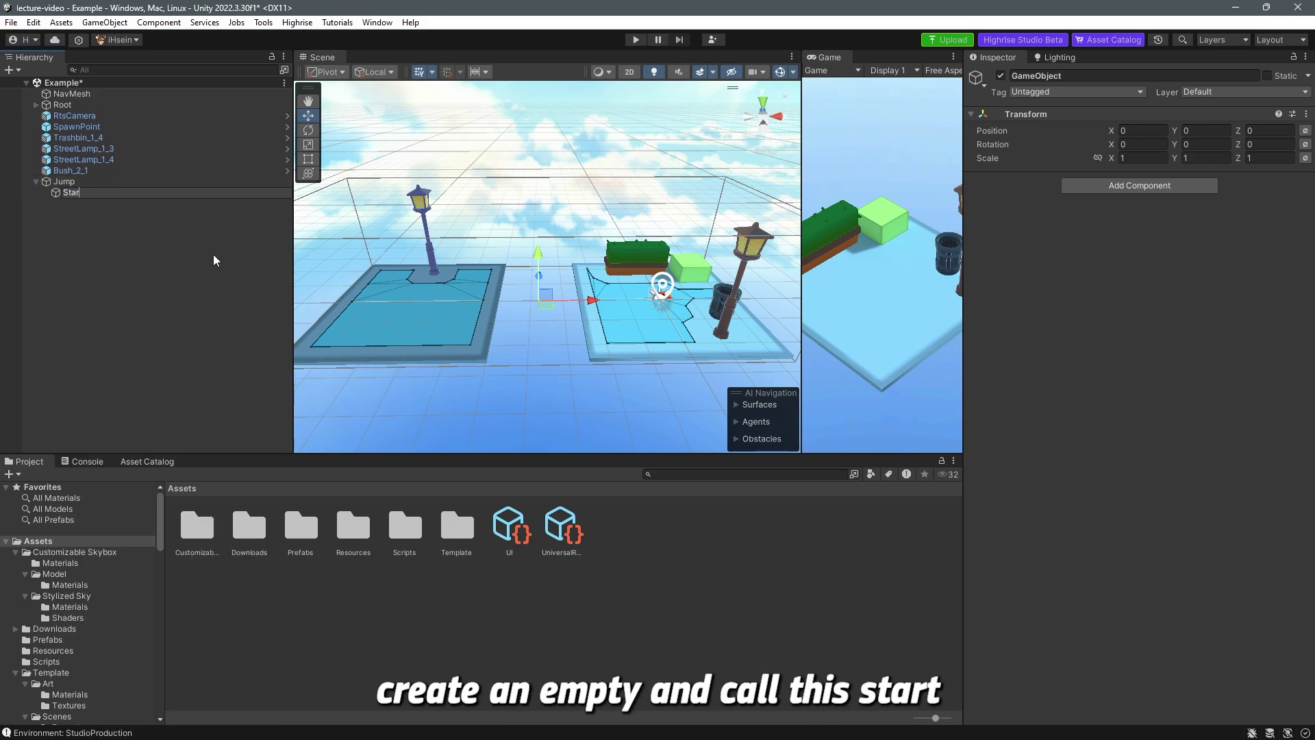
pyautogui.write('tPoint')
pyautogui.press('Return')
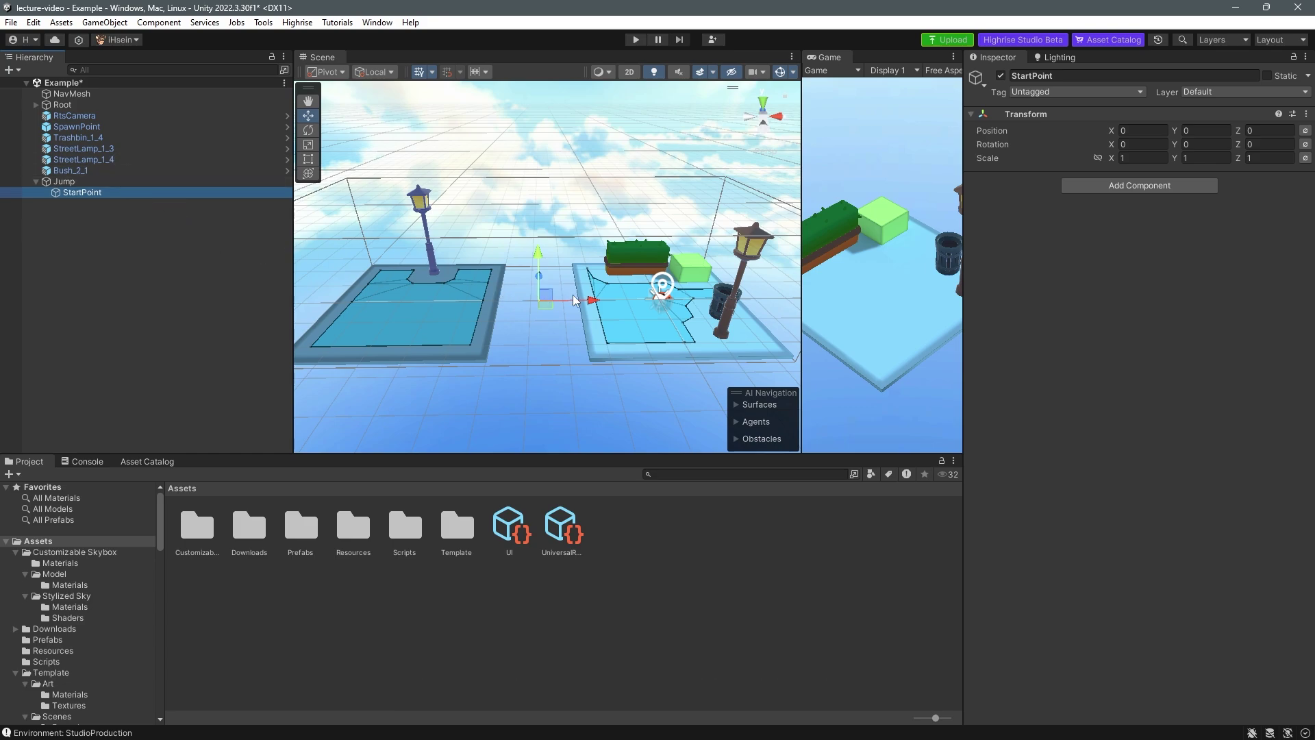
pyautogui.moveTo(574, 300); pyautogui.dragTo(638, 303)
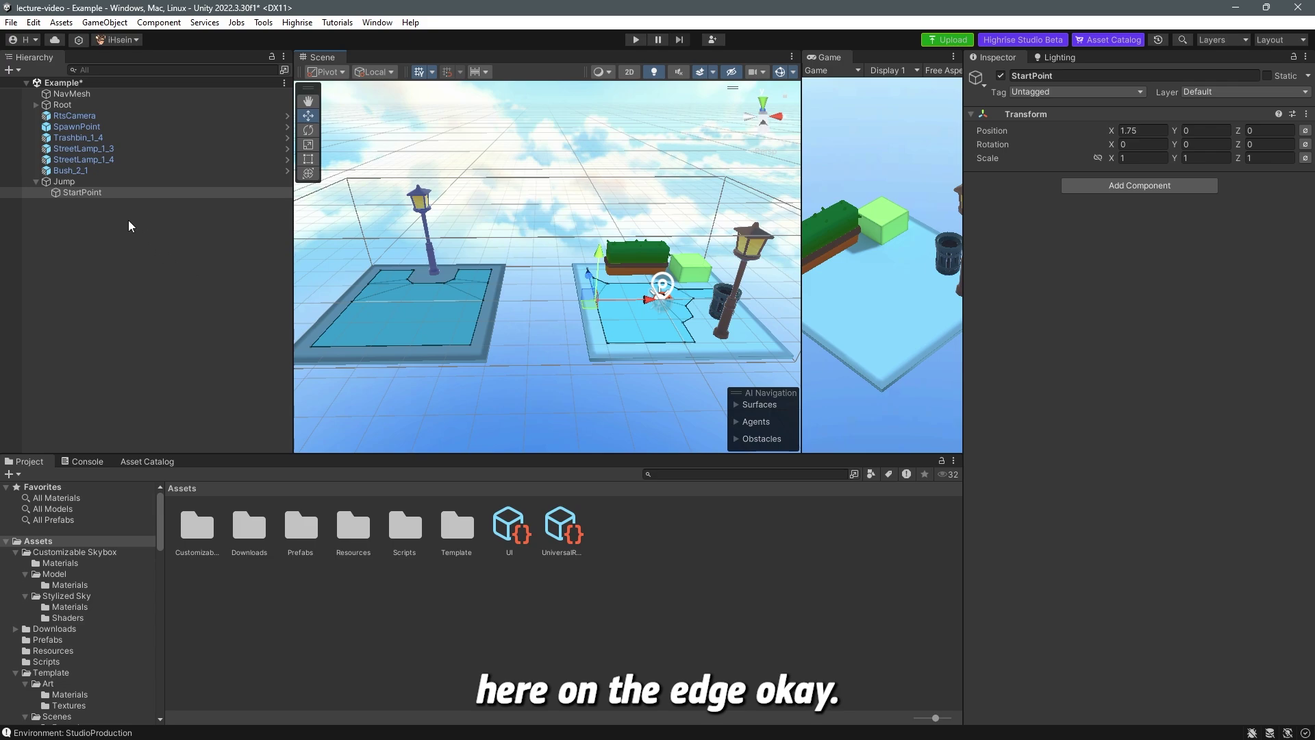
pyautogui.click(87, 184)
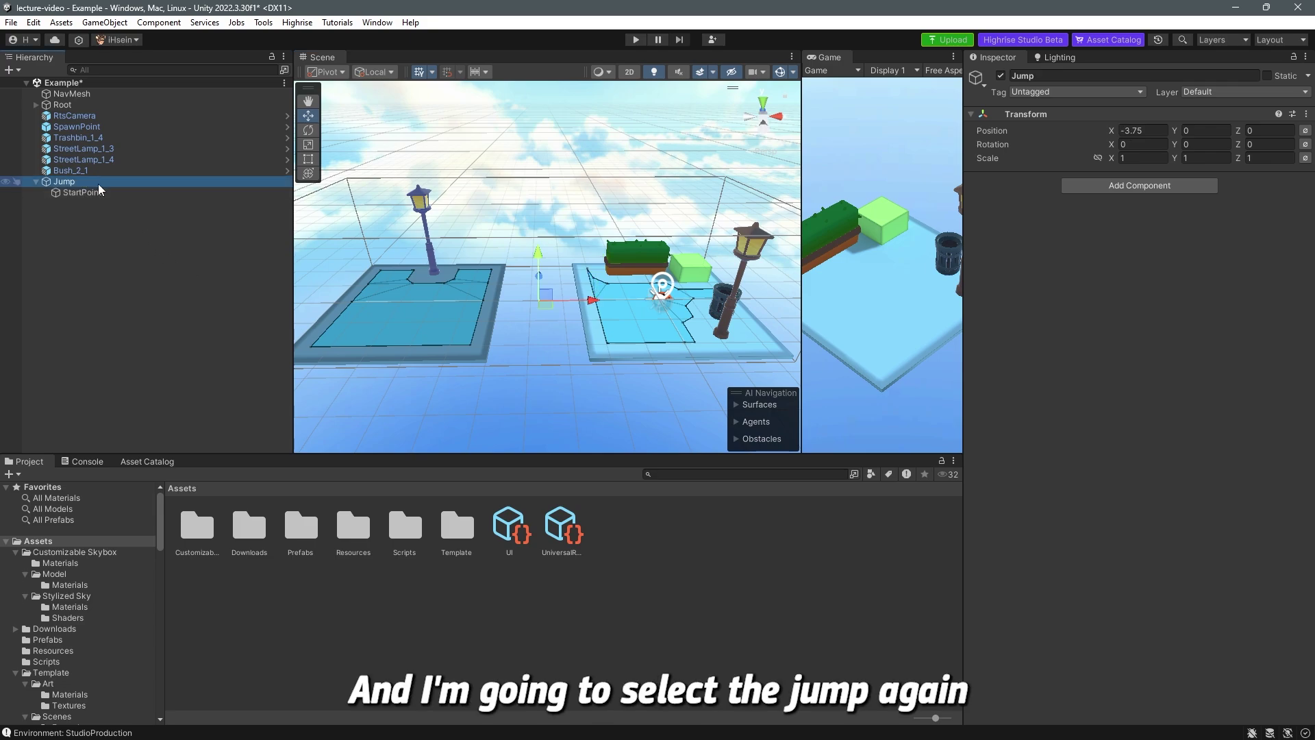
# Add an empty EndPoint child under Jump and move it left to X -1.75.
pyautogui.rightClick(98, 183)
pyautogui.click(149, 392)
pyautogui.write('E')
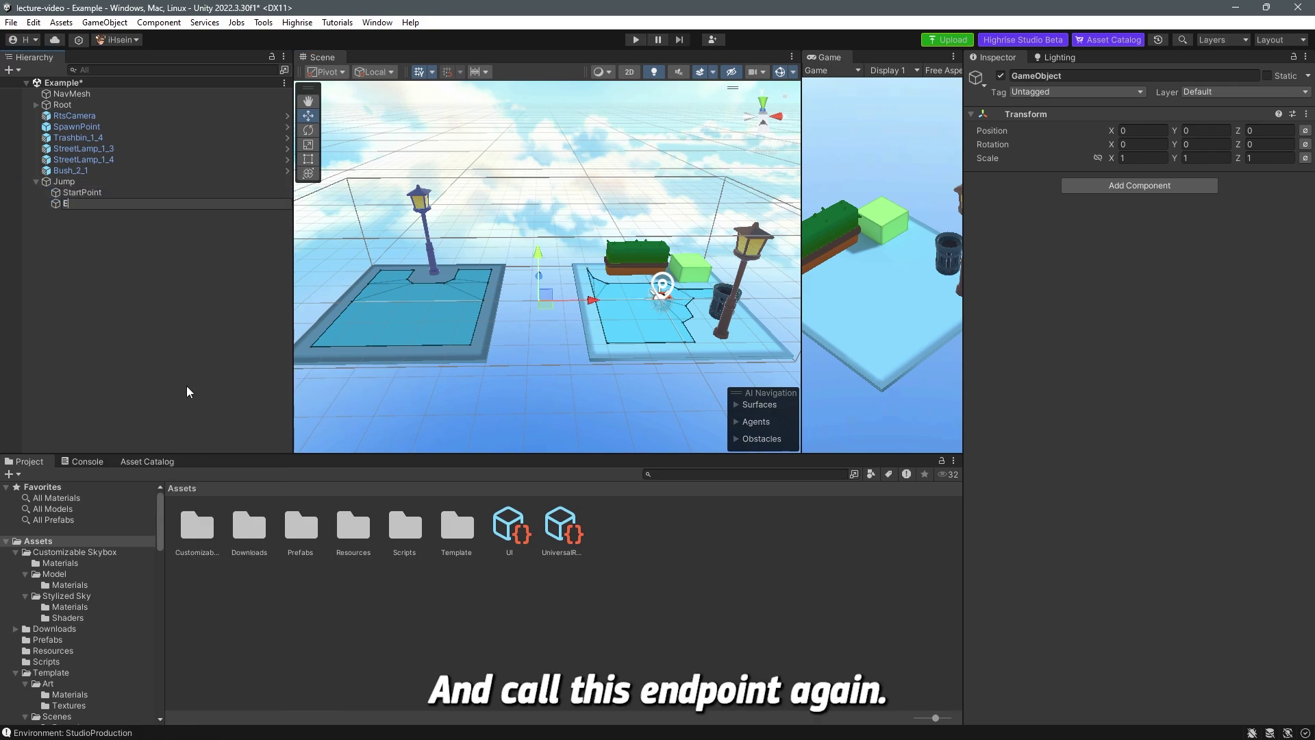
pyautogui.write('ndPoint')
pyautogui.press('Return')
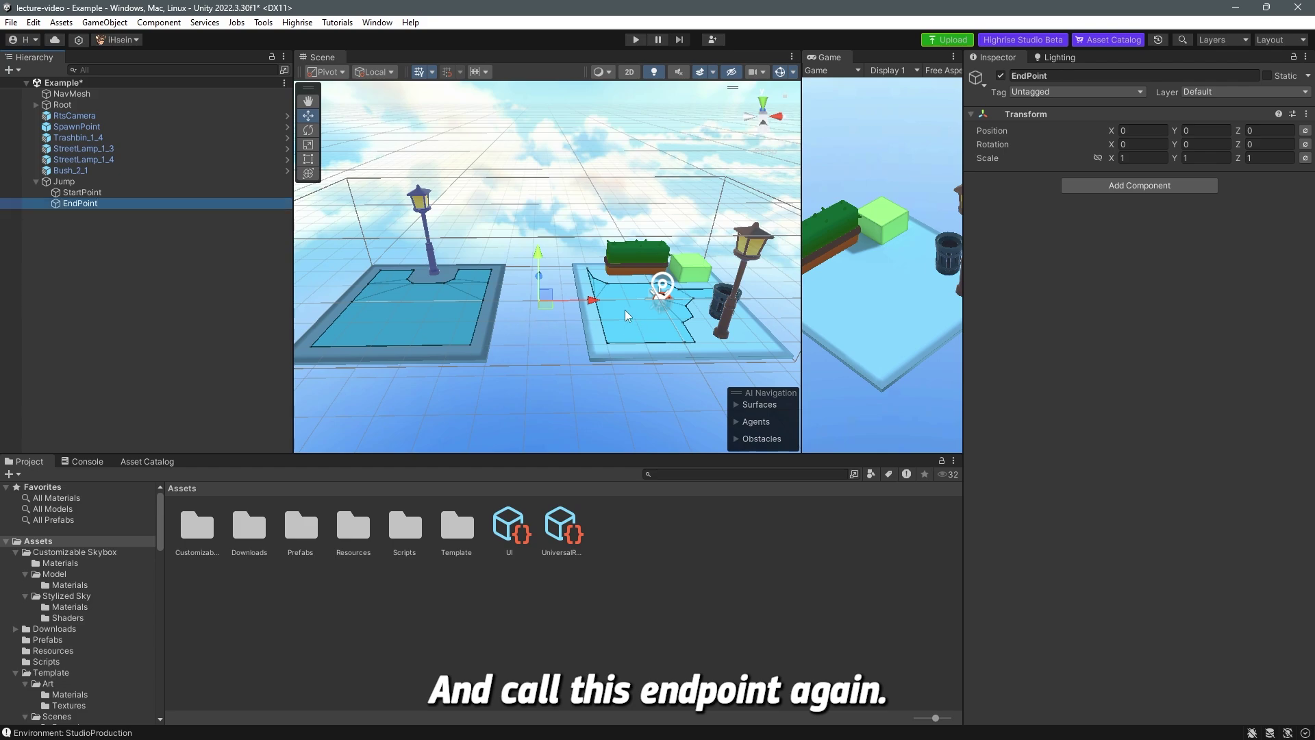
pyautogui.moveTo(592, 300); pyautogui.dragTo(547, 307)
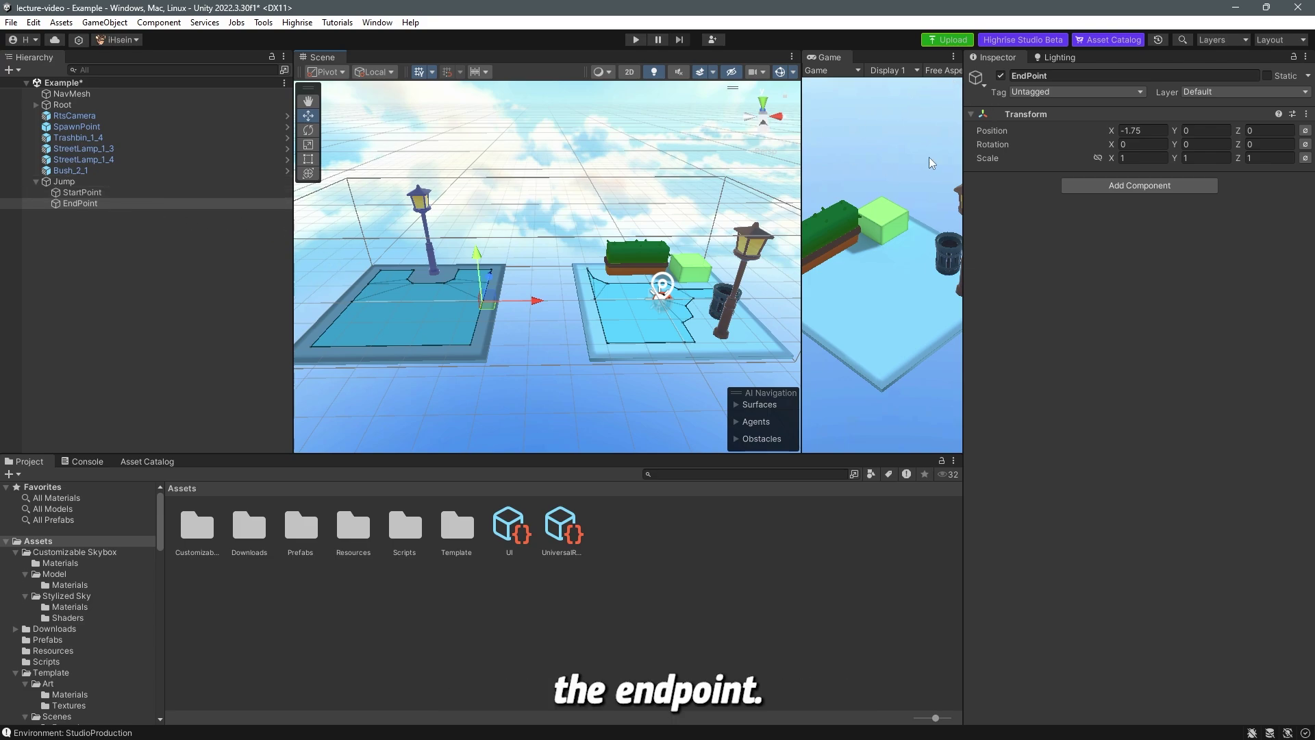
# Give EndPoint a red icon label and StartPoint a yellow one, save the scene, and view from above.
pyautogui.click(978, 81)
pyautogui.click(1025, 125)
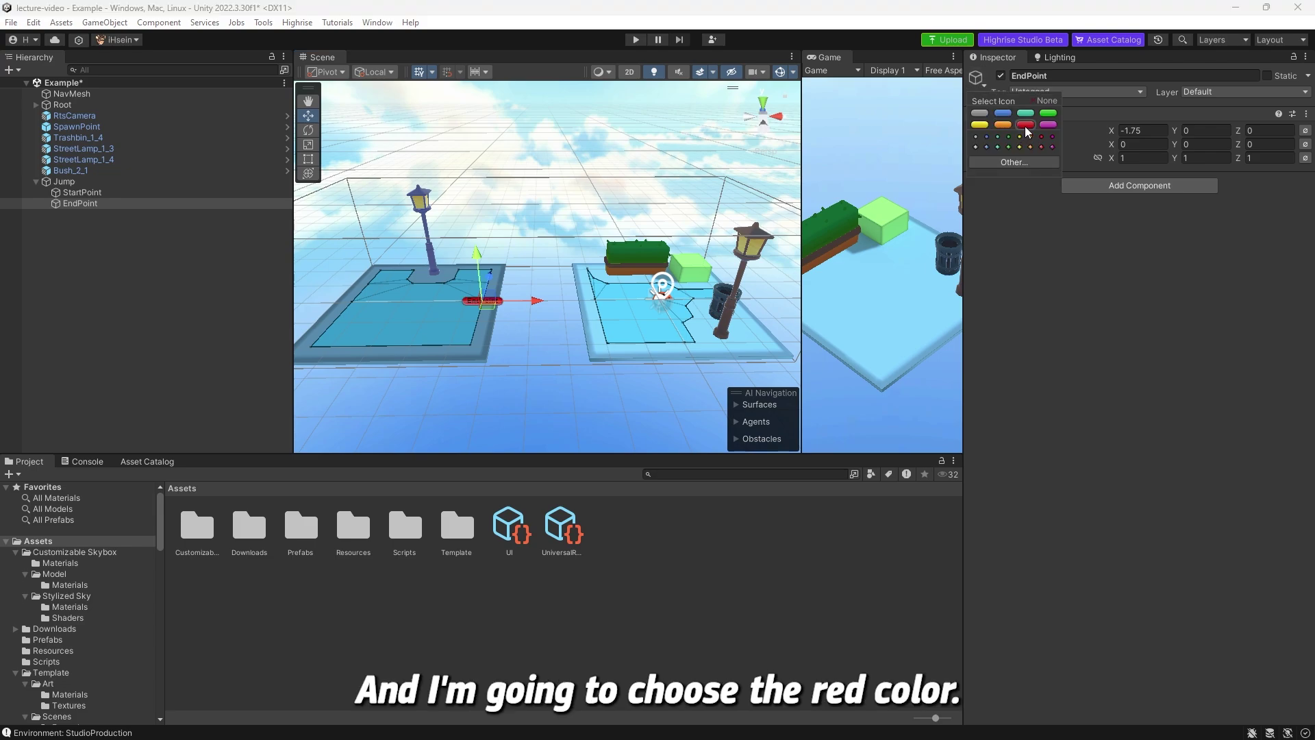
pyautogui.click(139, 192)
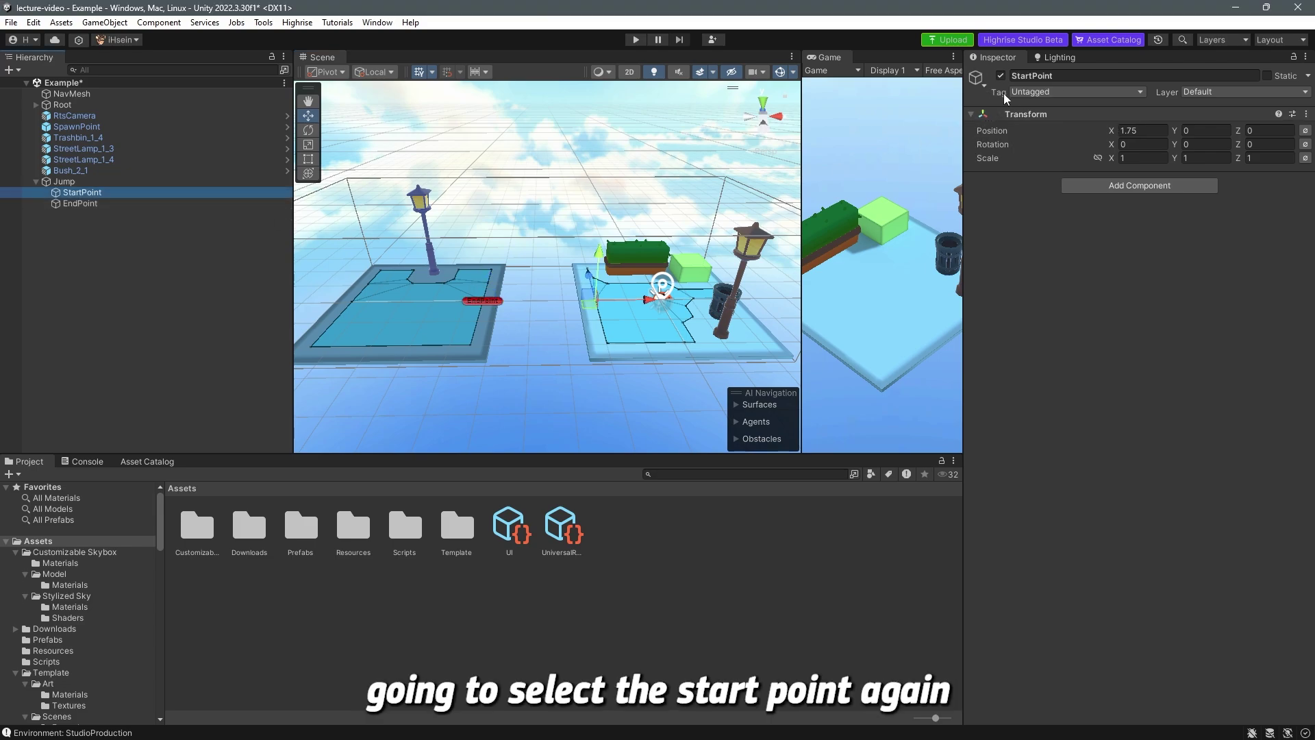
pyautogui.click(976, 78)
pyautogui.click(982, 126)
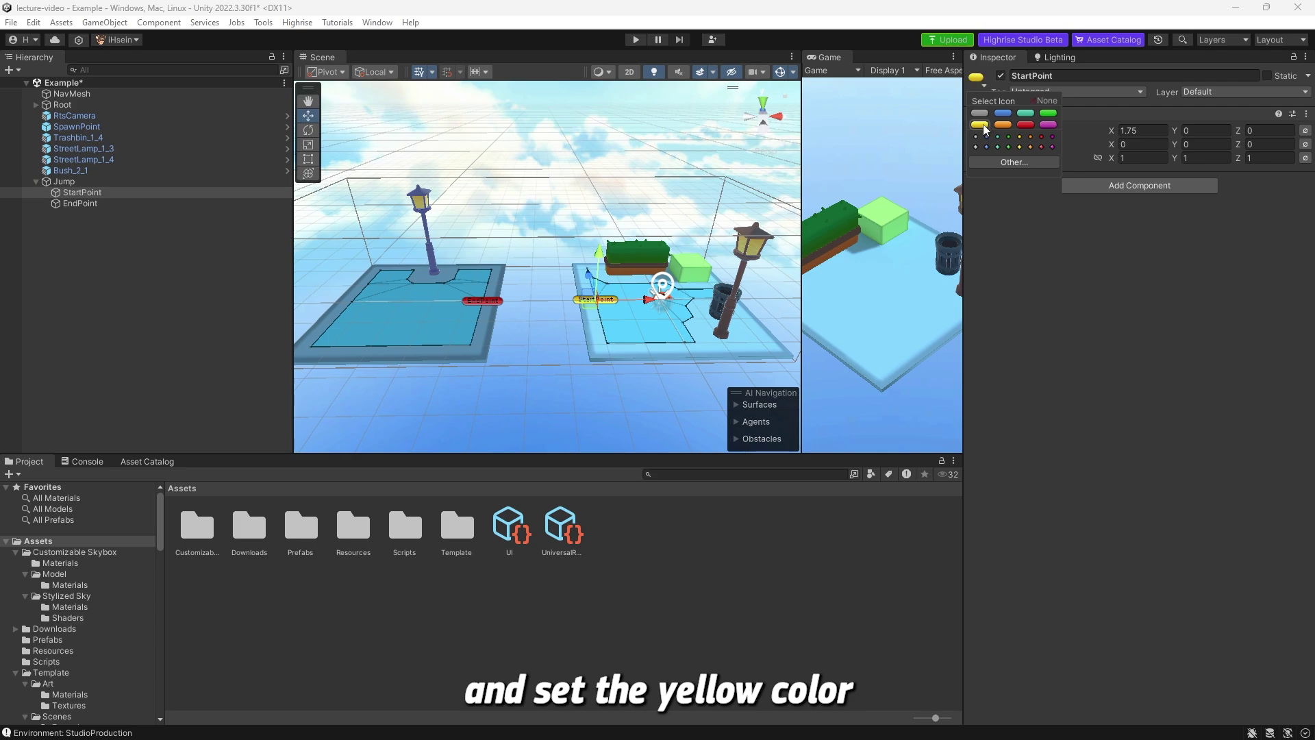
pyautogui.hotkey('ctrl', 's')
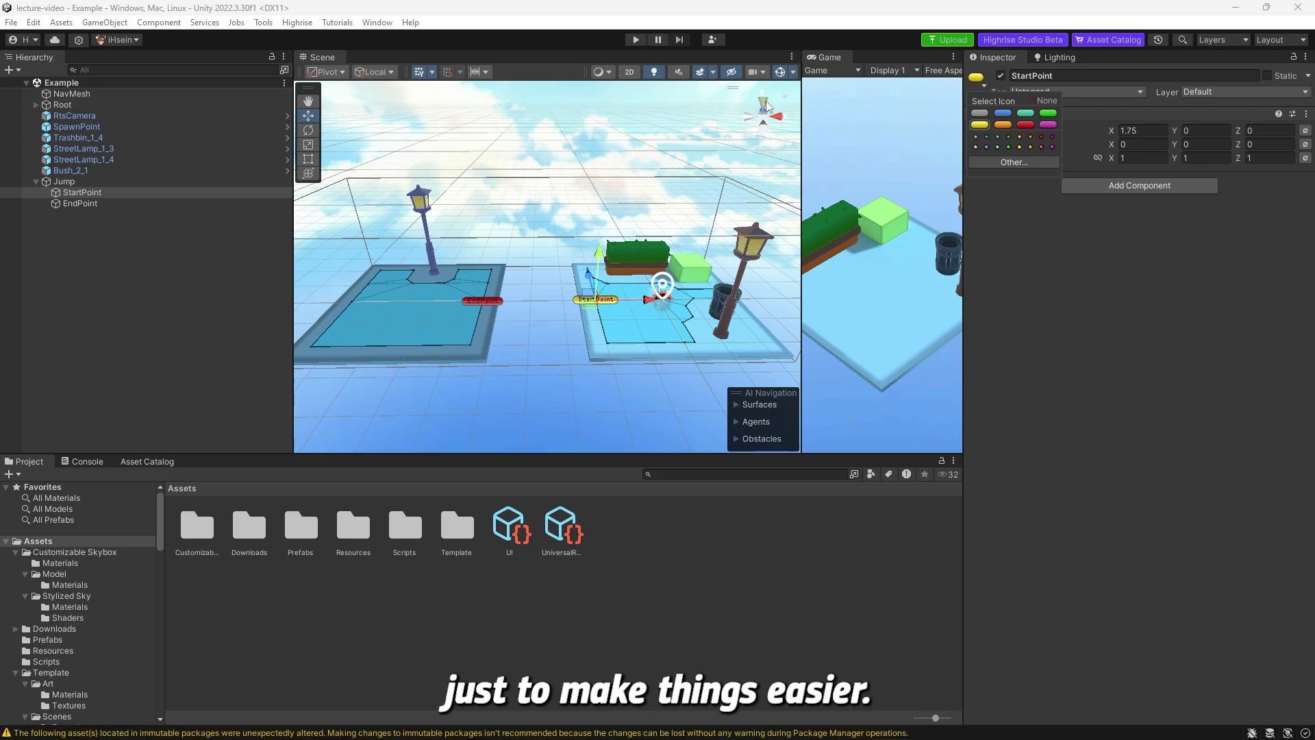
pyautogui.click(765, 103)
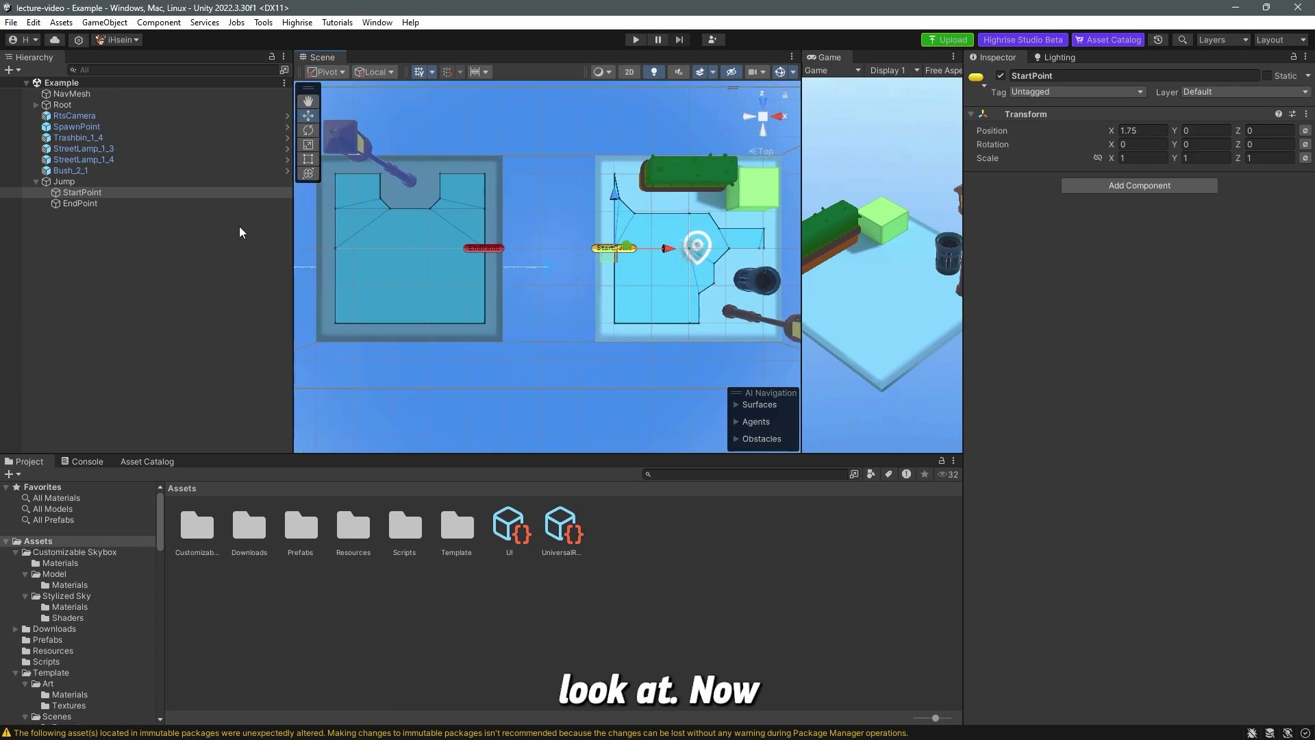
# Add an Off Mesh Link component and the Off Mesh Link Handler script to Jump.
pyautogui.click(115, 194)
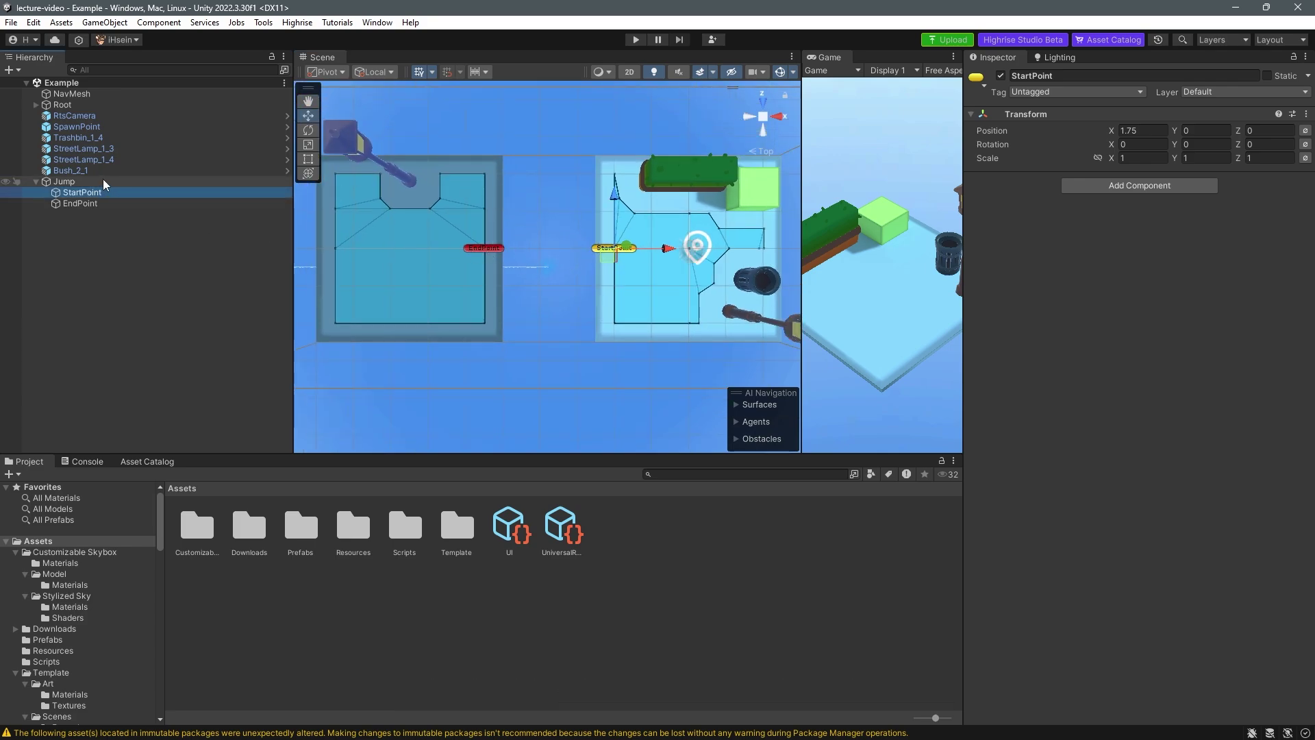
pyautogui.click(104, 183)
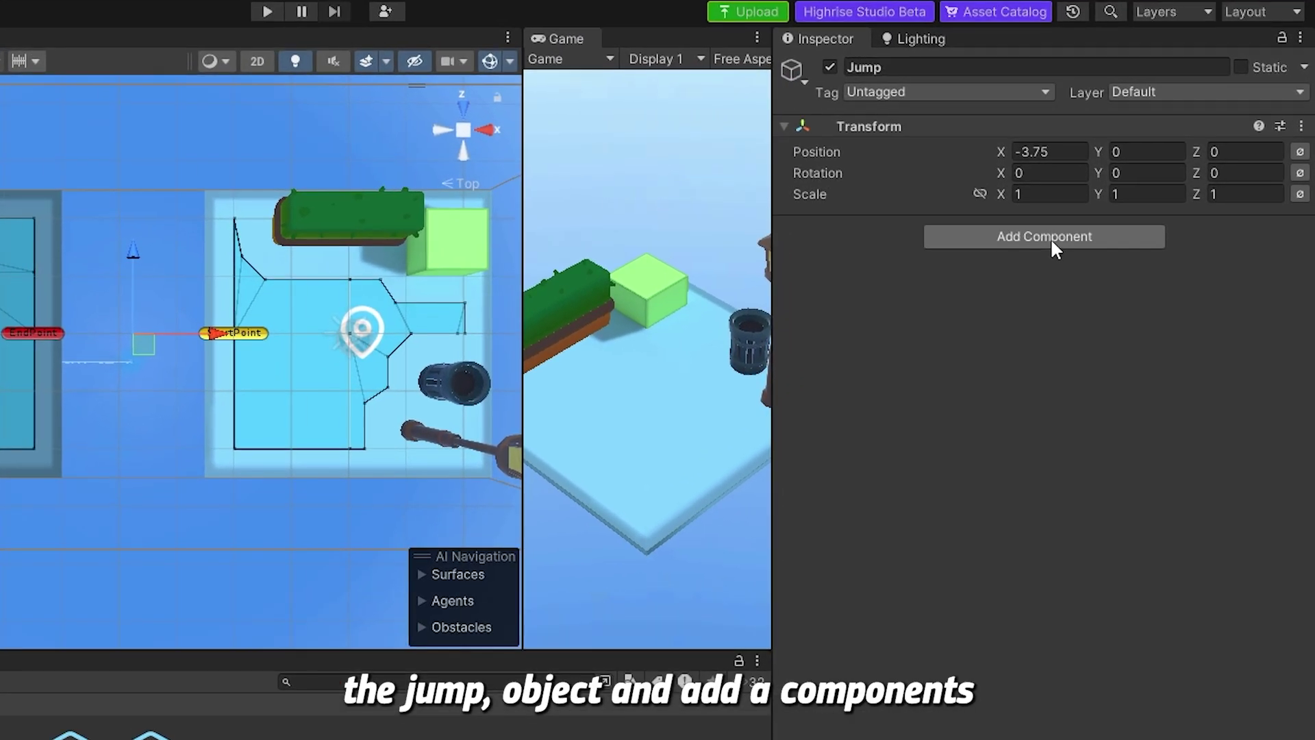
pyautogui.click(1092, 218)
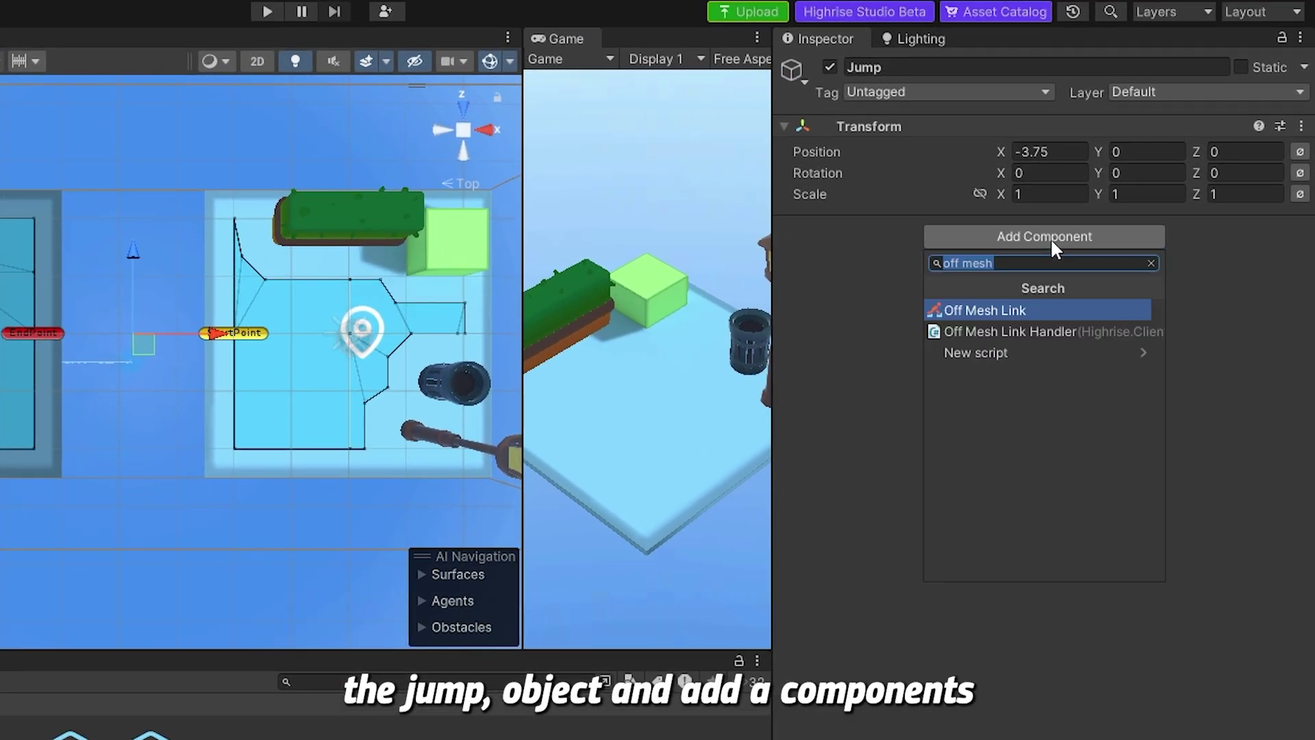
pyautogui.write('off mesh')
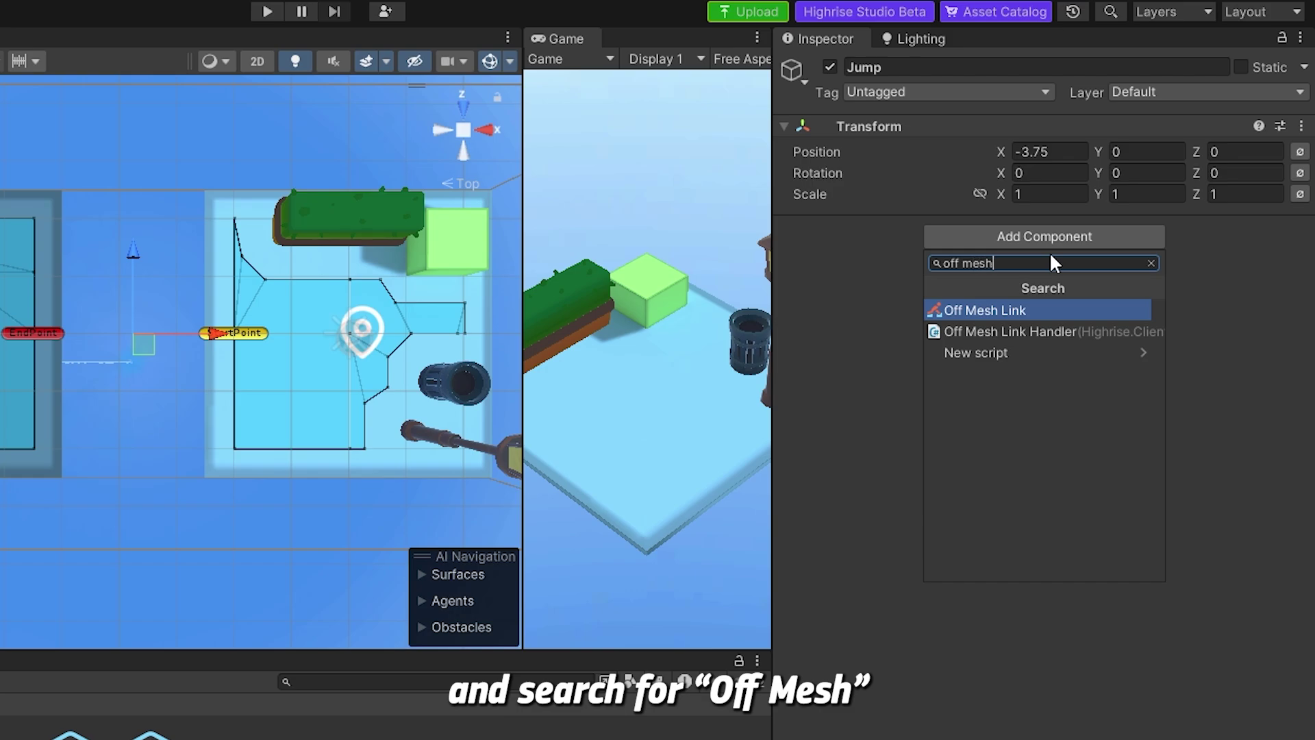
pyautogui.click(1025, 312)
pyautogui.click(1070, 430)
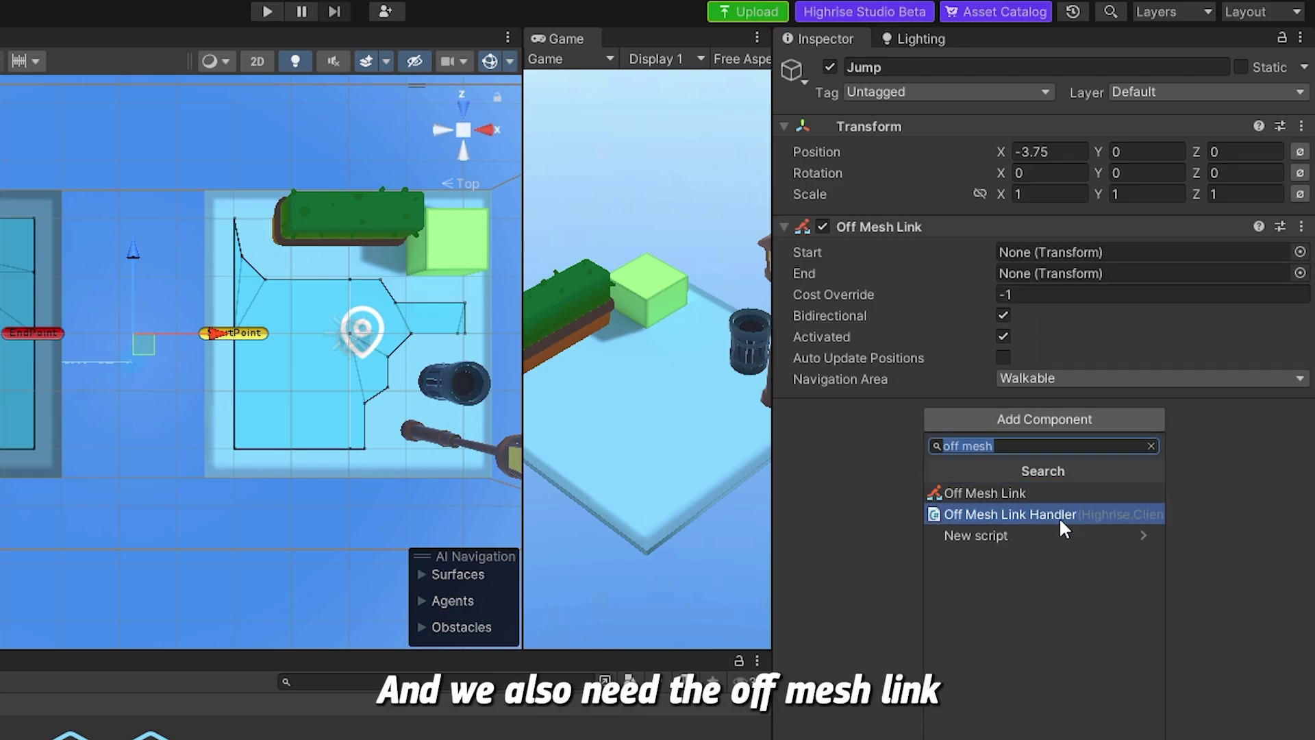
pyautogui.click(1041, 515)
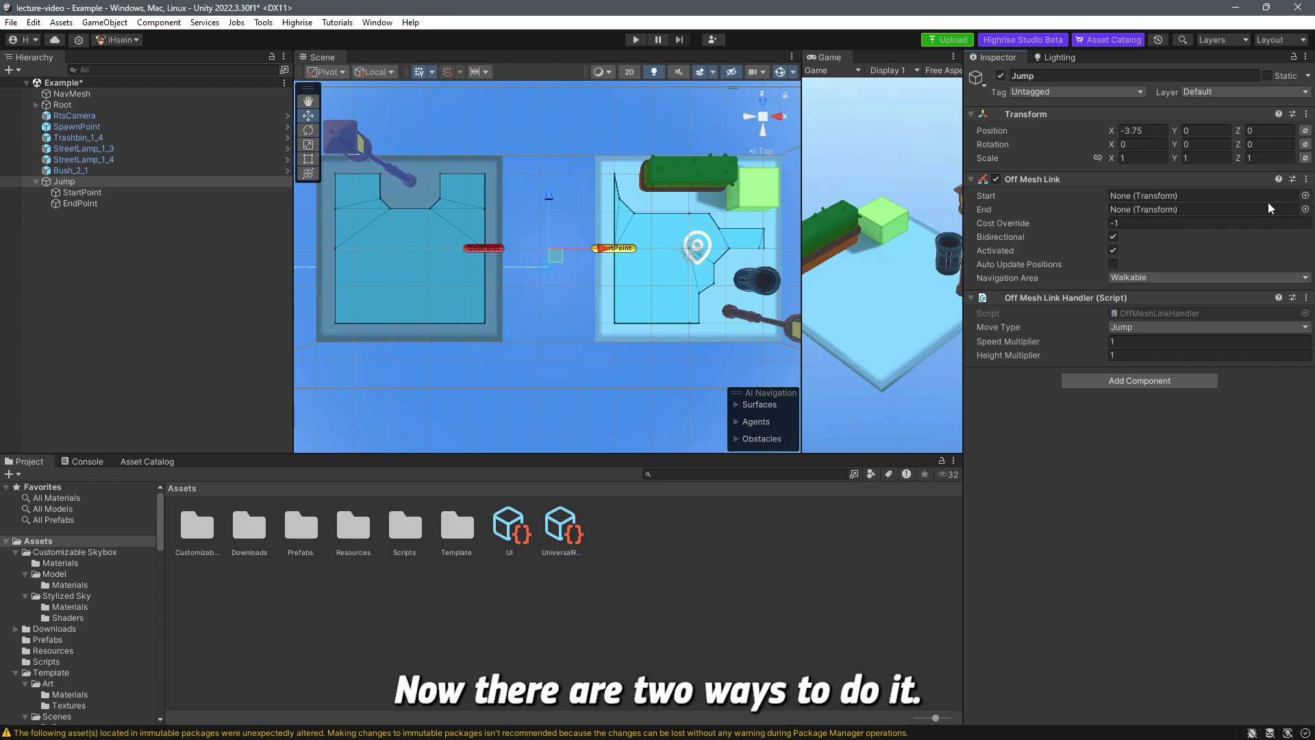
# Set the Off Mesh Link's Start to StartPoint and its End to EndPoint.
pyautogui.click(1305, 200)
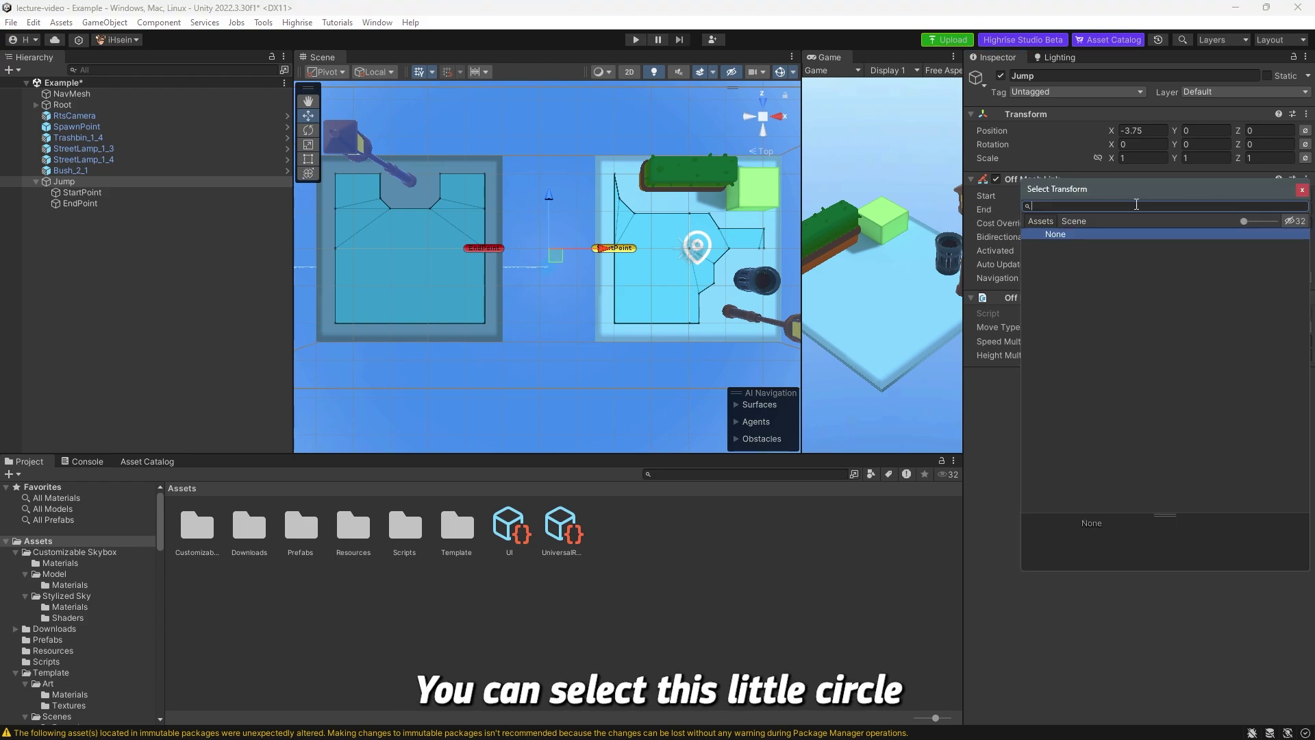
pyautogui.moveTo(1124, 203); pyautogui.dragTo(1094, 248)
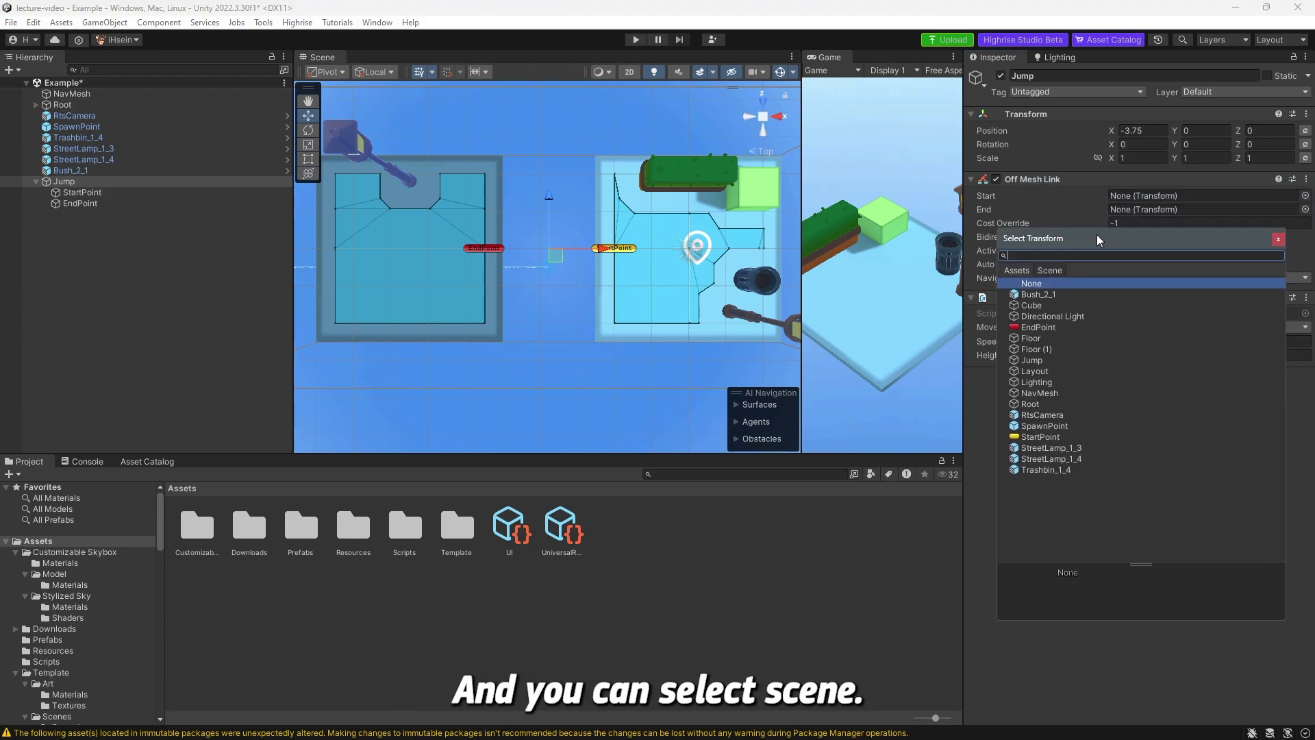
pyautogui.doubleClick(1021, 442)
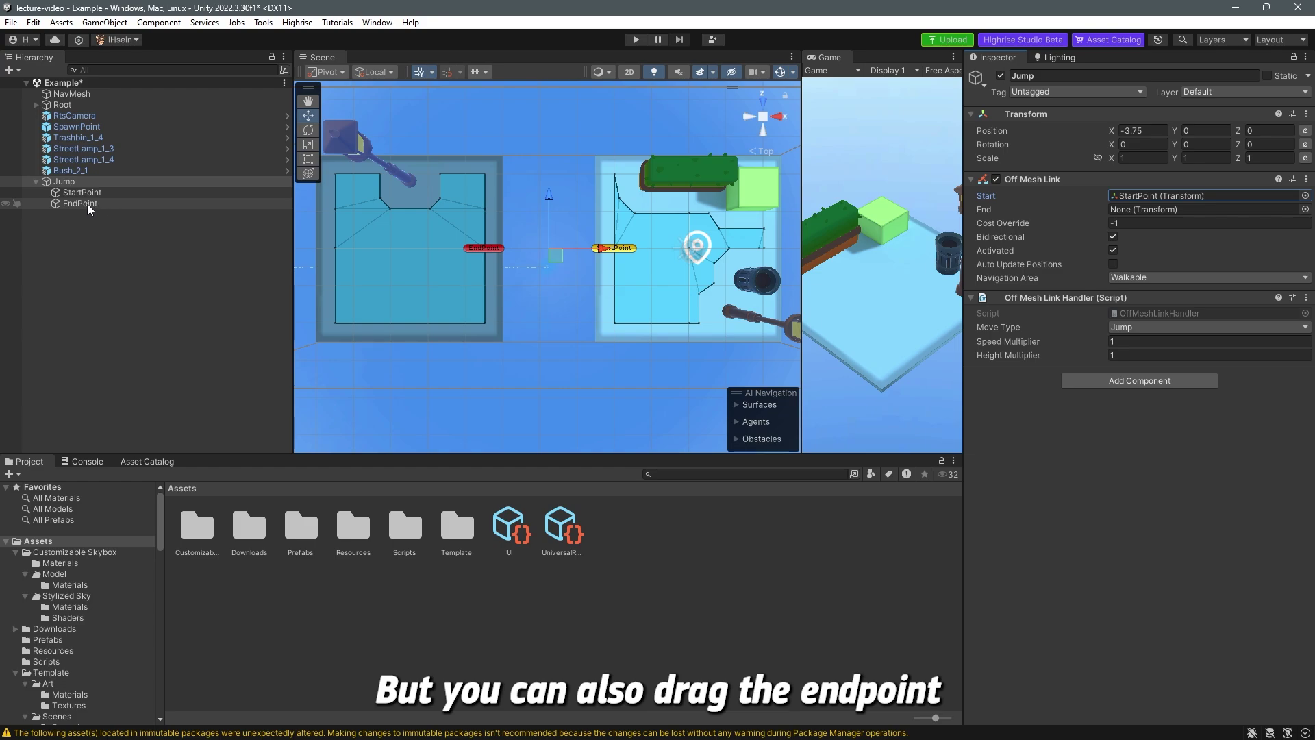
pyautogui.moveTo(89, 204); pyautogui.dragTo(1157, 210)
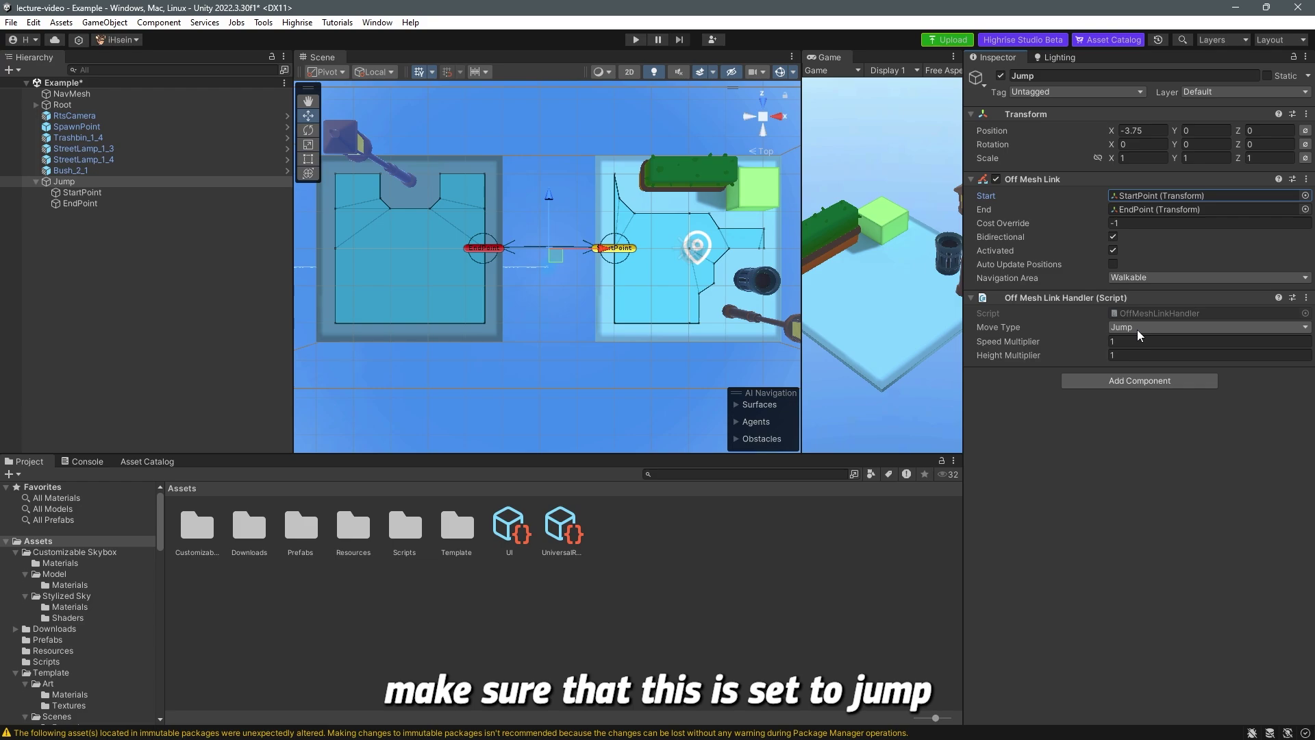
# Set the Jump Off Mesh Link Handler to Speed Multiplier 1.5 and Height Multiplier 1.1, and save the scene.
pyautogui.click(1138, 348)
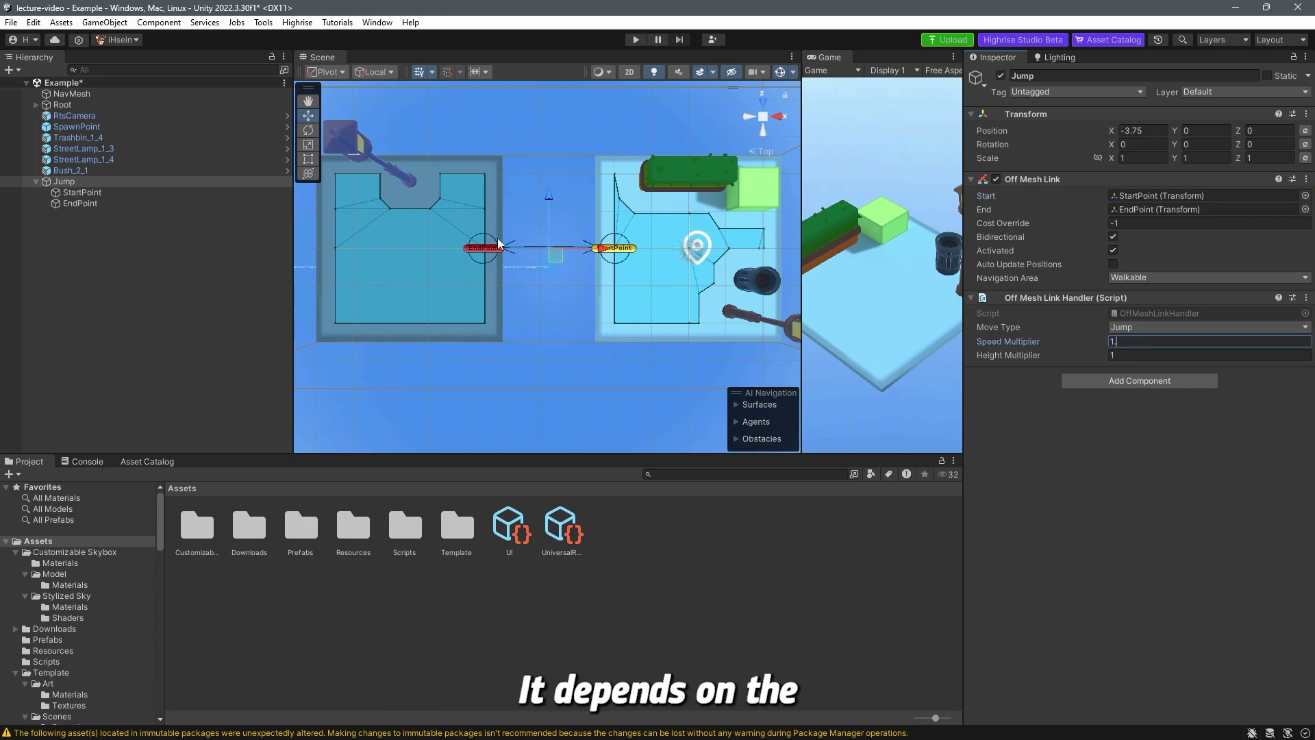
pyautogui.write('1.')
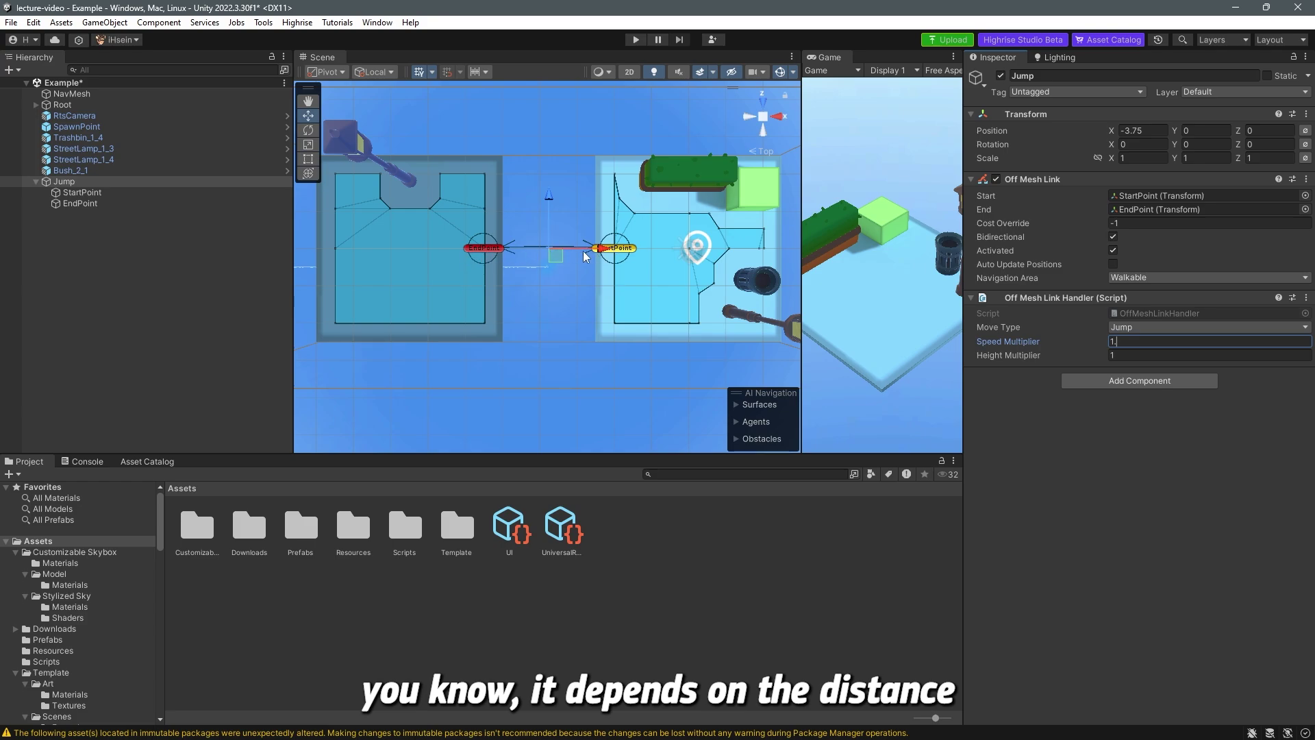
pyautogui.write('3')
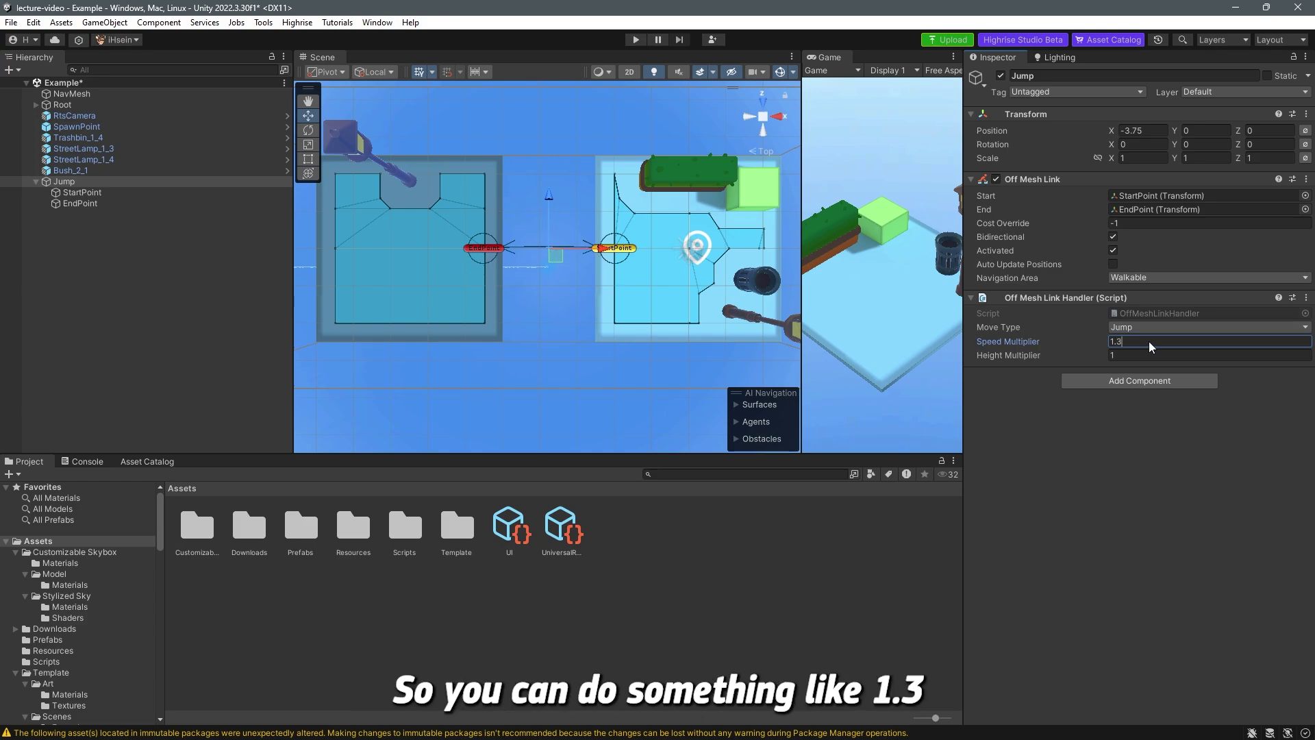
pyautogui.hotkey('ctrl', 's')
pyautogui.click(1154, 356)
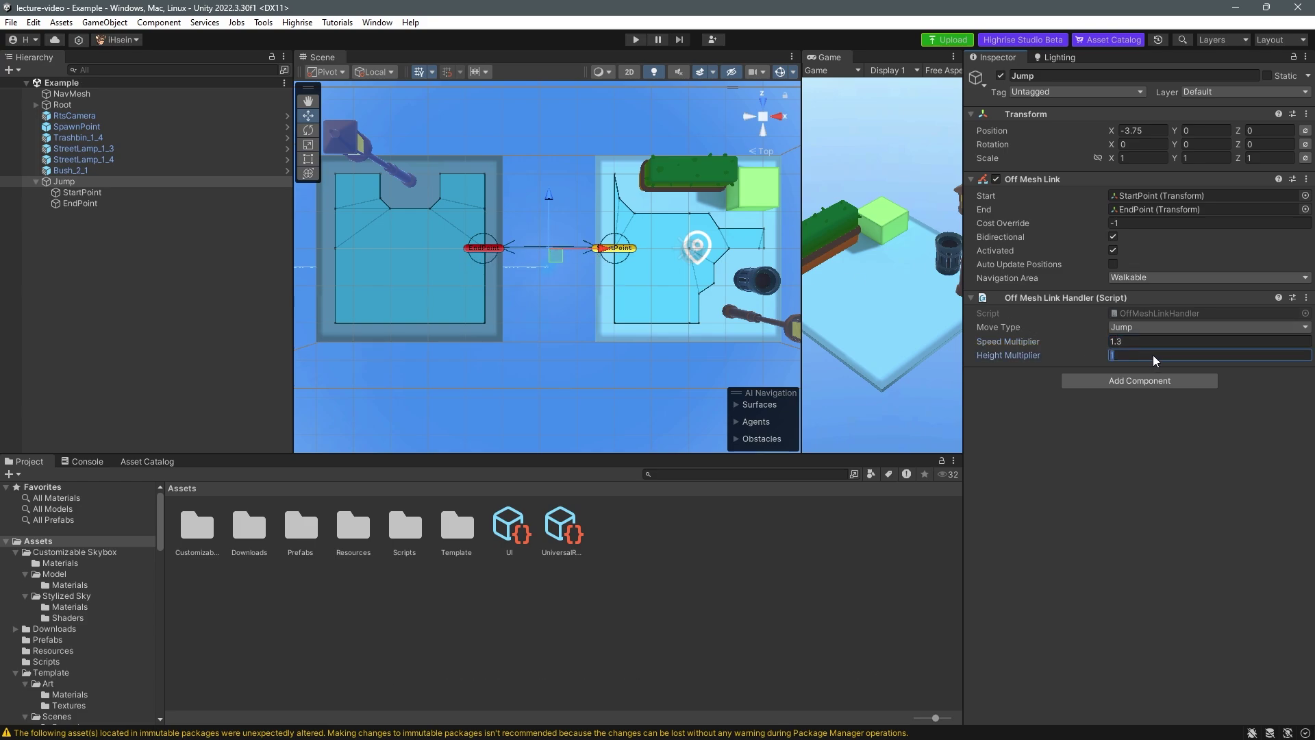
pyautogui.write('1.1')
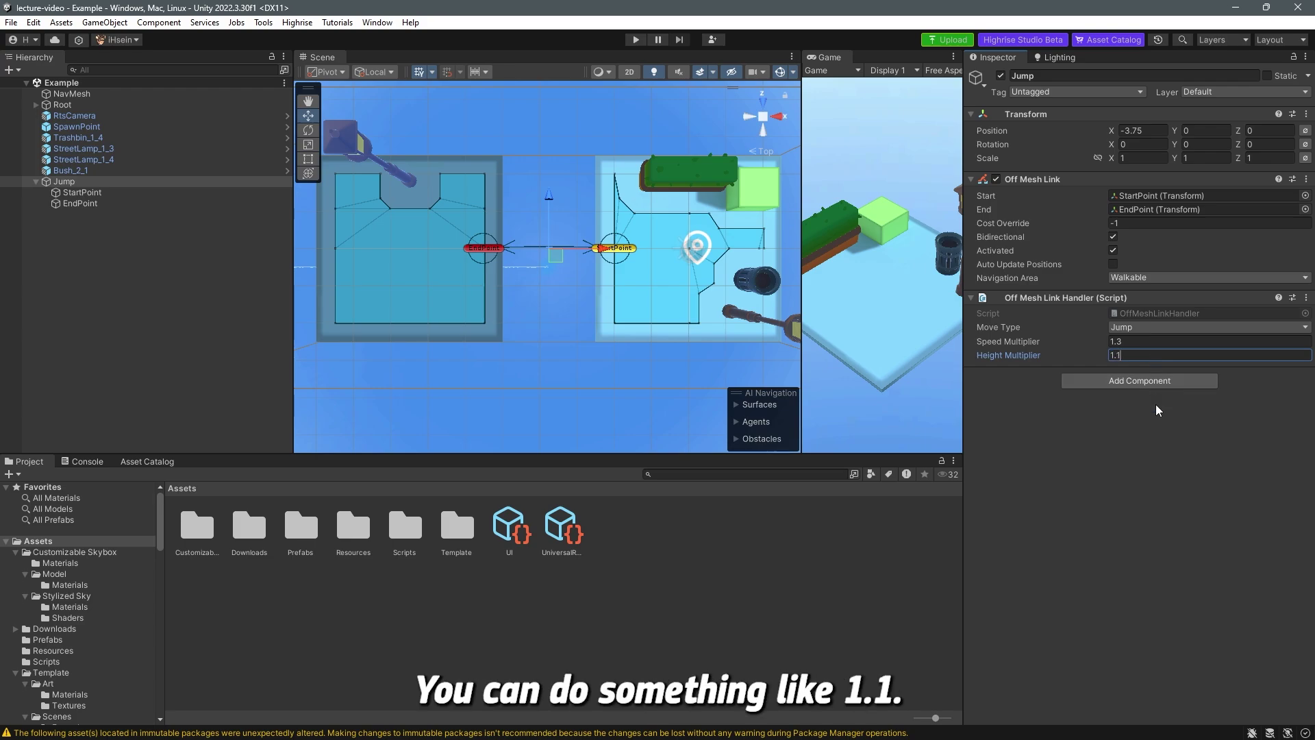
pyautogui.click(1138, 348)
pyautogui.write('1')
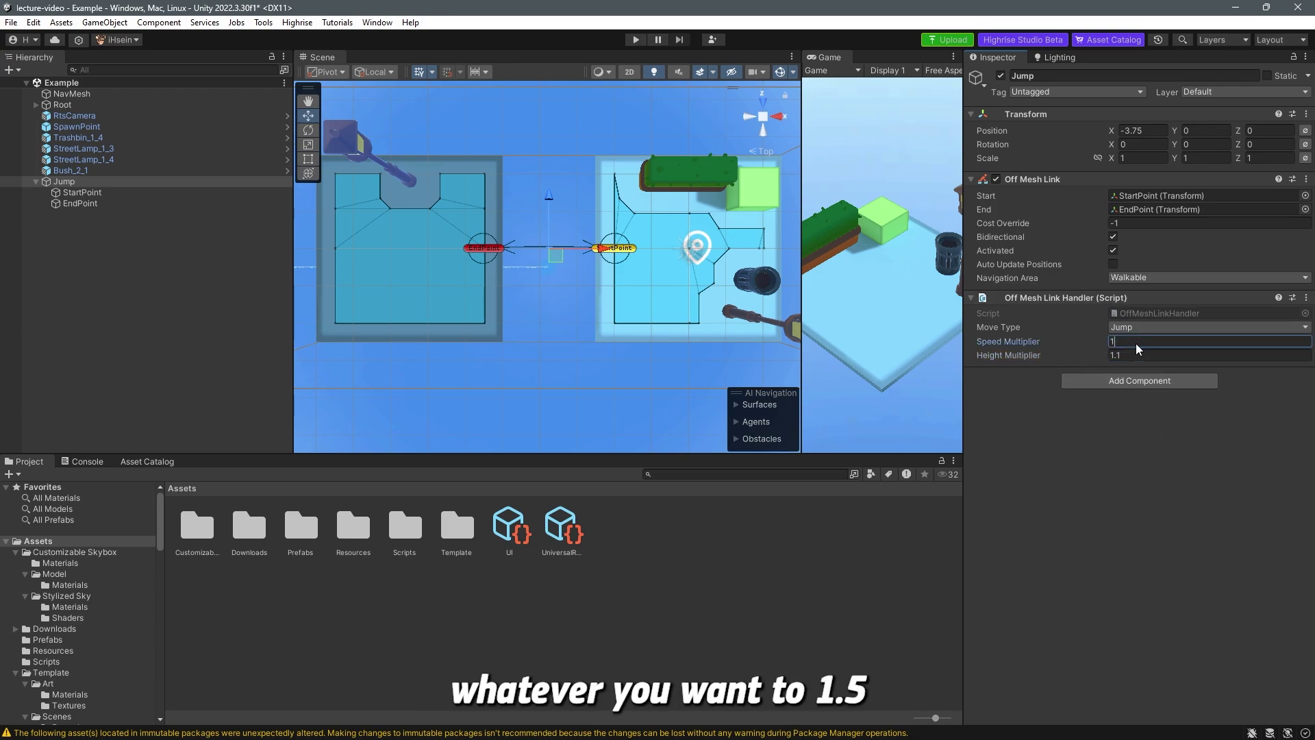
pyautogui.write('.5')
pyautogui.hotkey('ctrl', 's')
pyautogui.click(1177, 446)
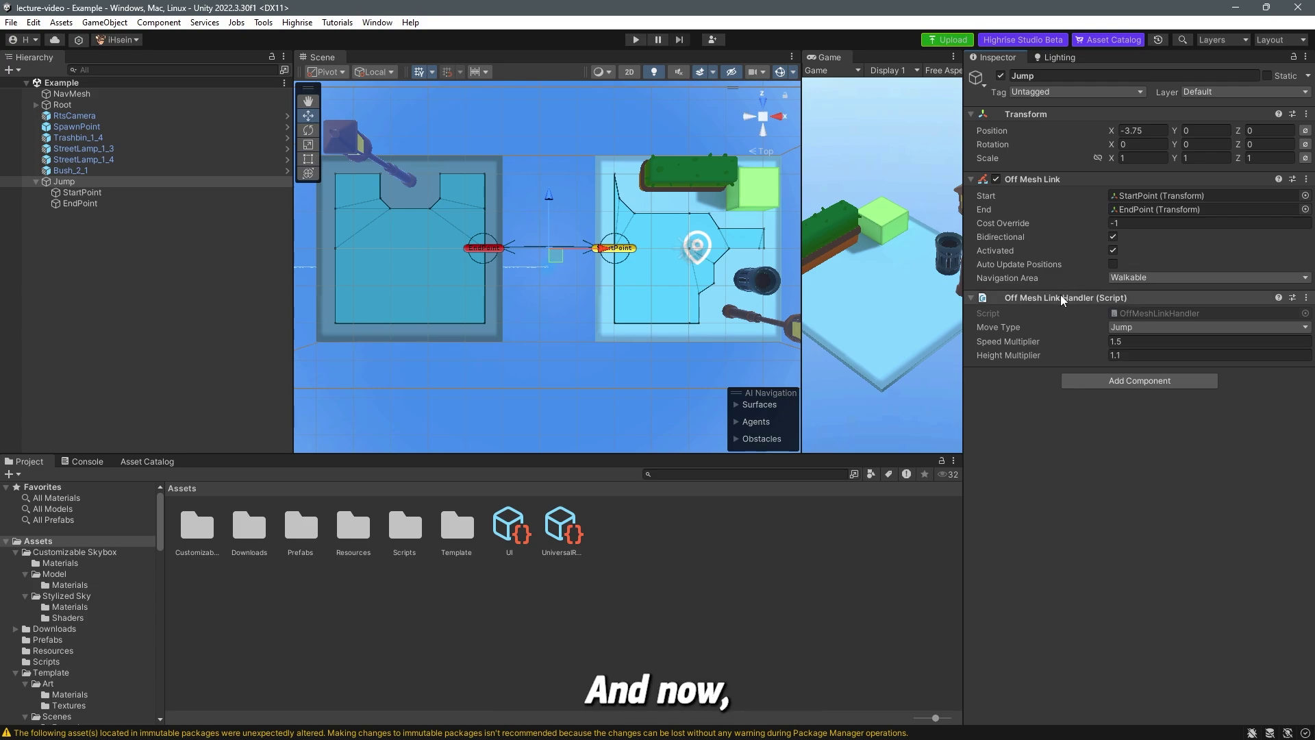
pyautogui.moveTo(594, 276); pyautogui.dragTo(496, 261, button='right')
# Move StartPoint to X 2.25 and EndPoint to X -2.25.
pyautogui.click(81, 193)
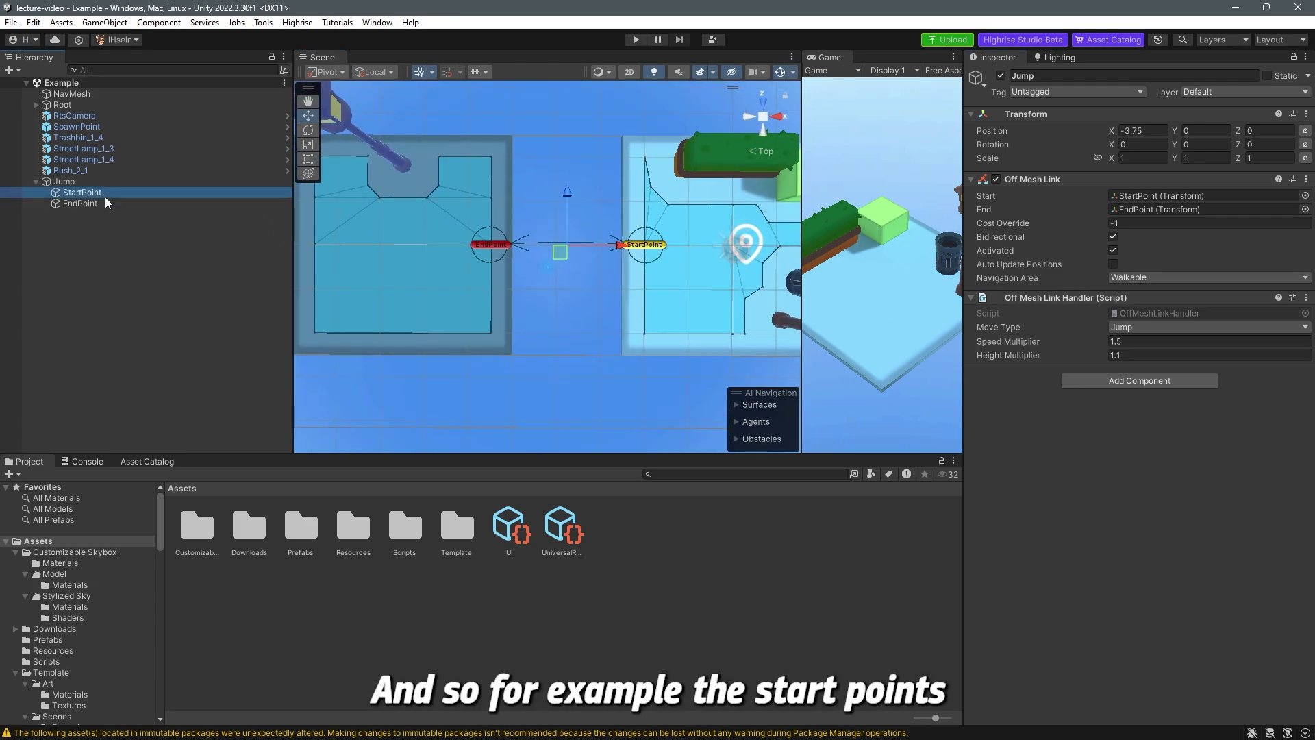
pyautogui.moveTo(691, 244); pyautogui.dragTo(713, 248)
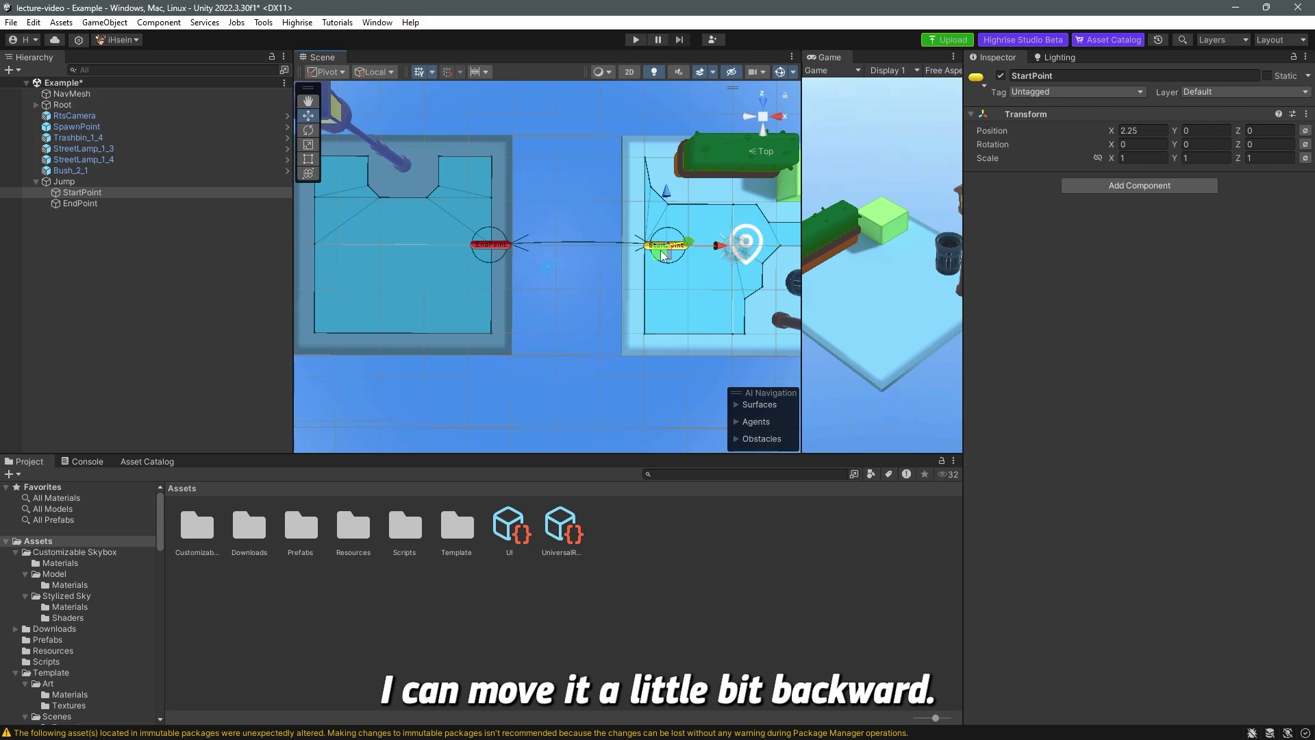
pyautogui.click(490, 245)
pyautogui.moveTo(548, 248); pyautogui.dragTo(523, 245)
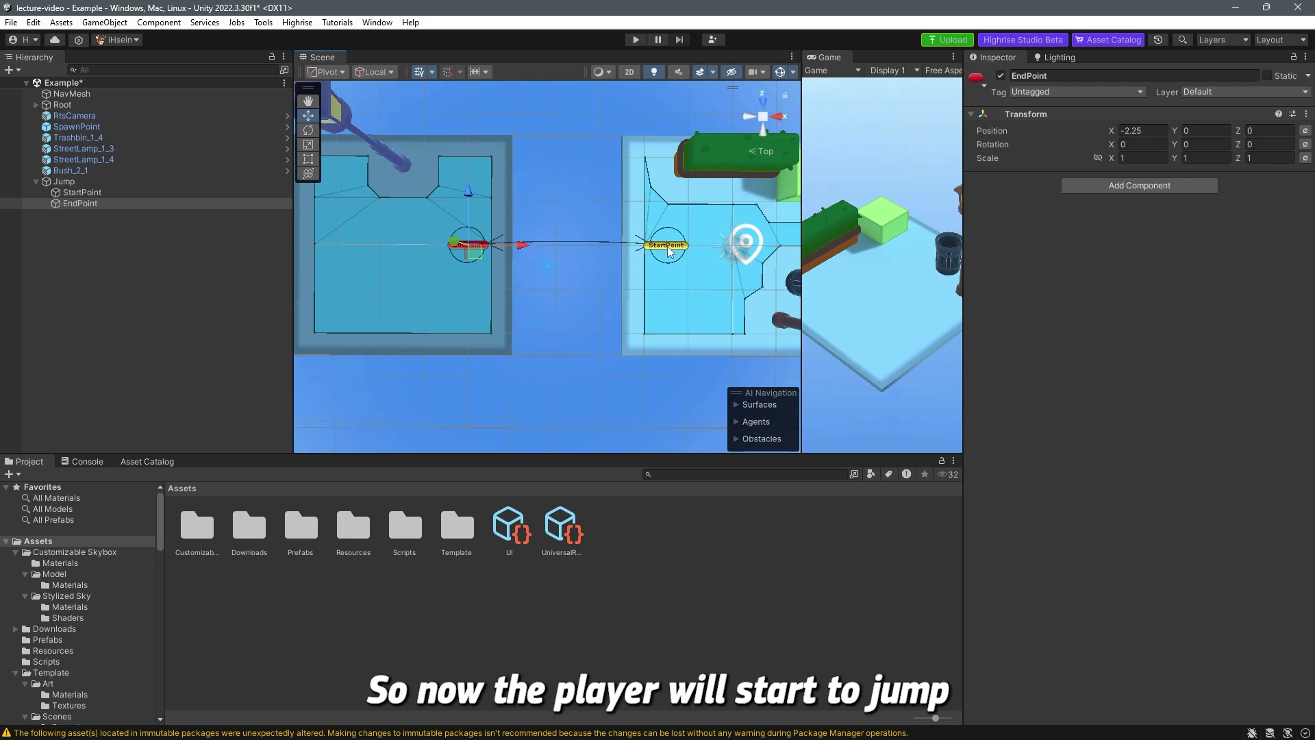
# Tilt the Scene view to show both platforms, enlarge the Game preview, and enter play mode.
pyautogui.click(579, 184)
pyautogui.moveTo(601, 191)
pyautogui.keyDown('alt'); pyautogui.mouseDown()
pyautogui.moveTo(614, 226)
pyautogui.moveTo(600, 322)
pyautogui.moveTo(588, 175)
pyautogui.moveTo(603, 219)
pyautogui.moveTo(608, 197)
pyautogui.mouseUp(); pyautogui.keyUp('alt')
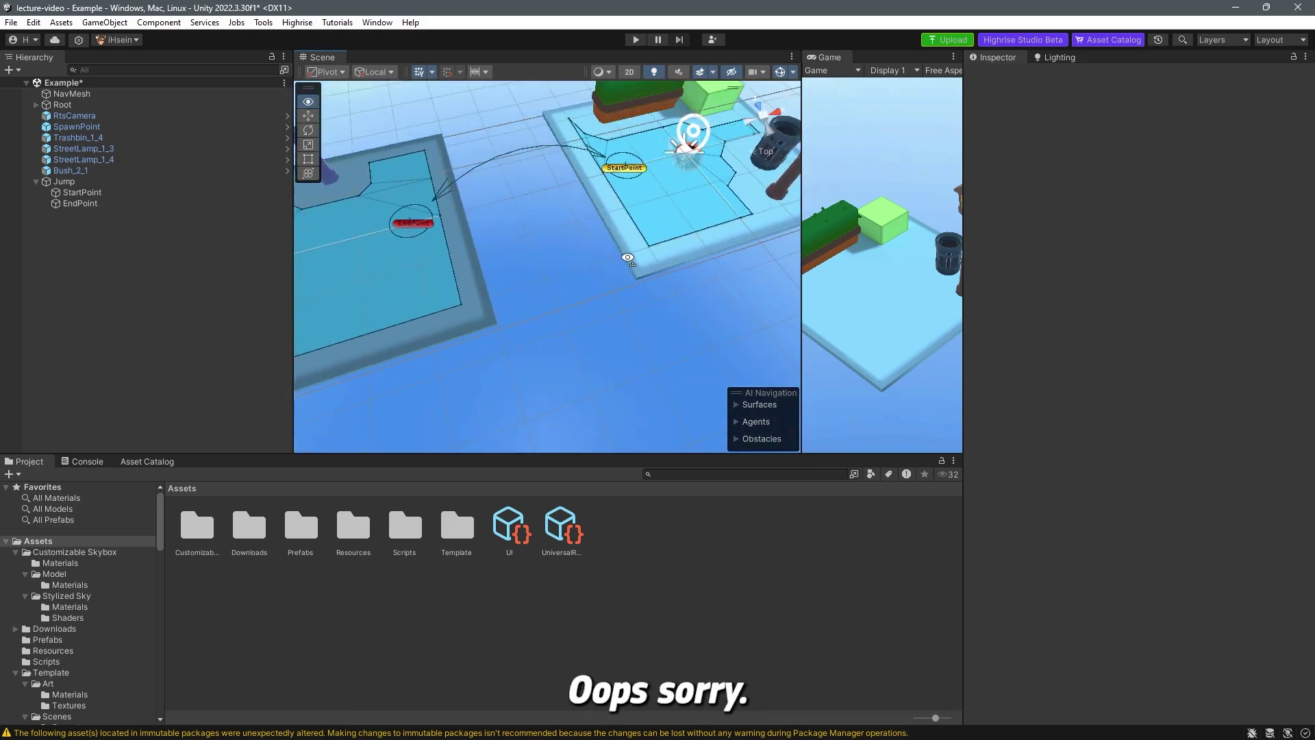
pyautogui.keyDown('alt'); pyautogui.moveTo(628, 258); pyautogui.dragTo(509, 289); pyautogui.keyUp('alt')
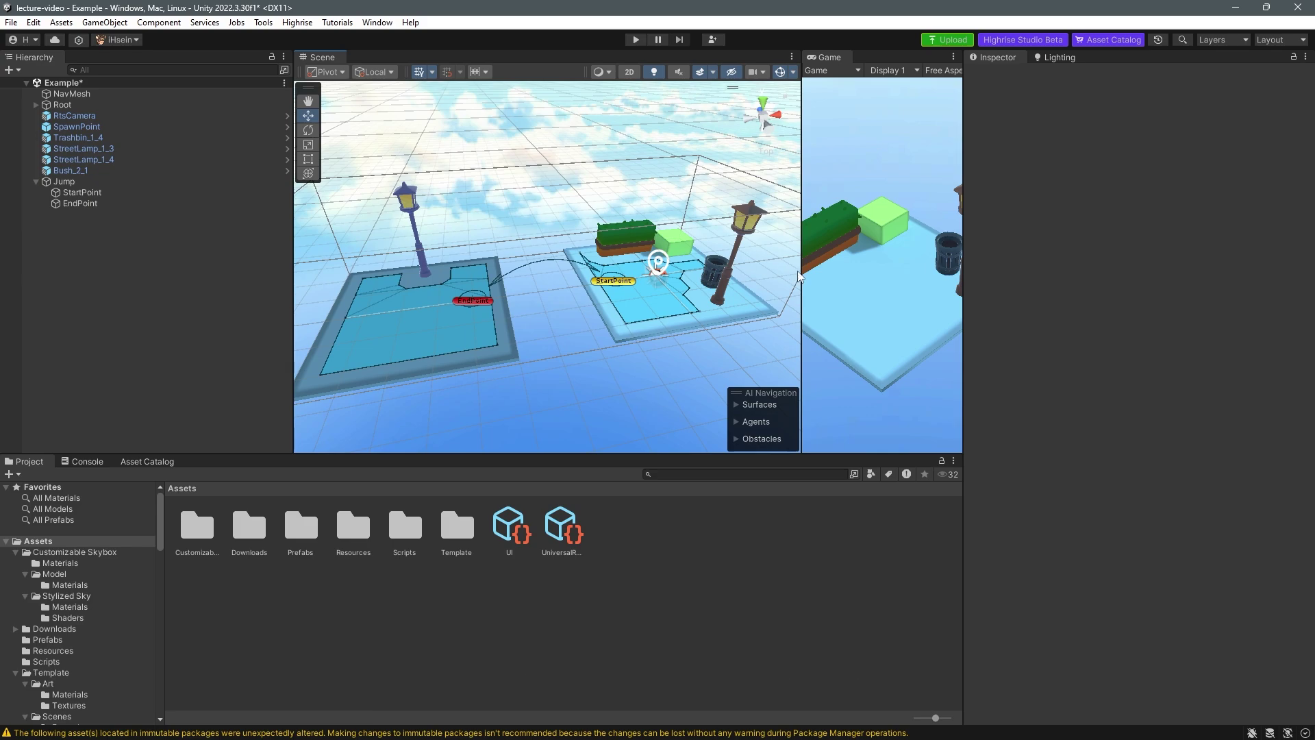
pyautogui.moveTo(802, 130); pyautogui.dragTo(612, 125)
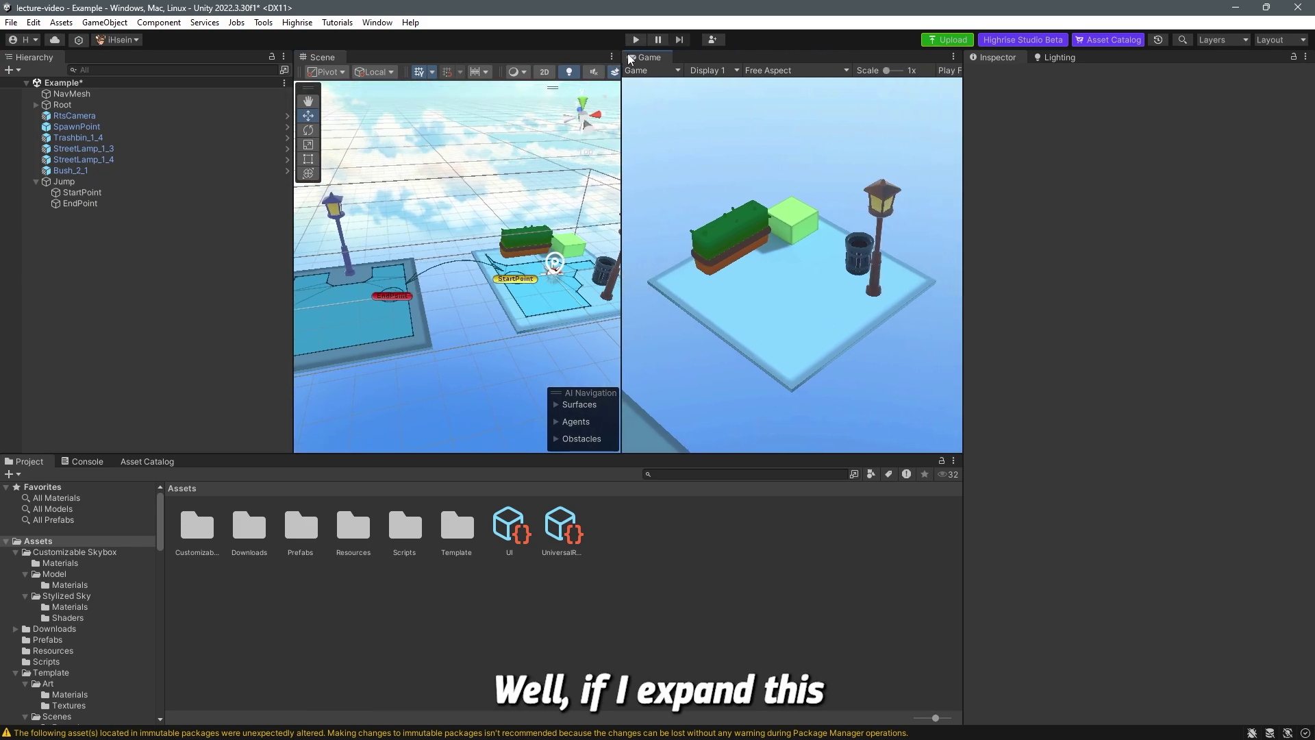
pyautogui.click(636, 39)
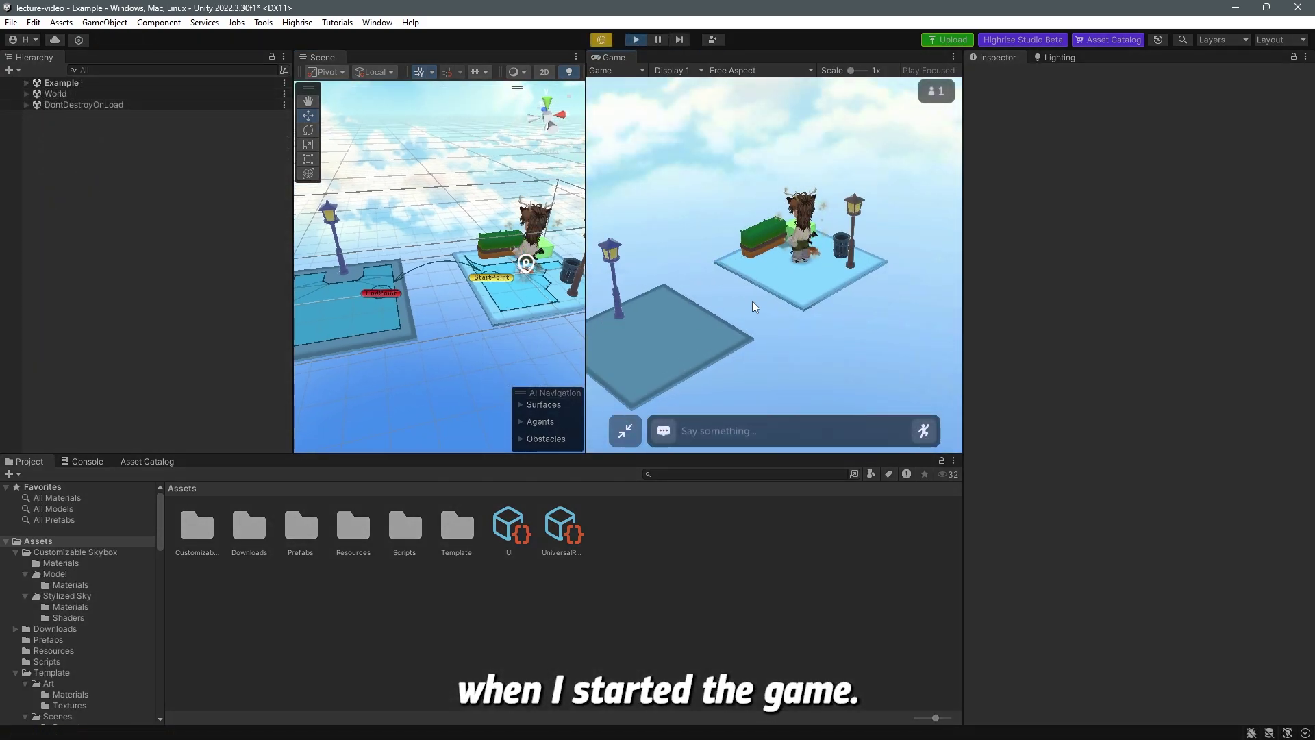
# Make the avatar jump between the left and right platforms twice, then exit play mode.
pyautogui.click(686, 334)
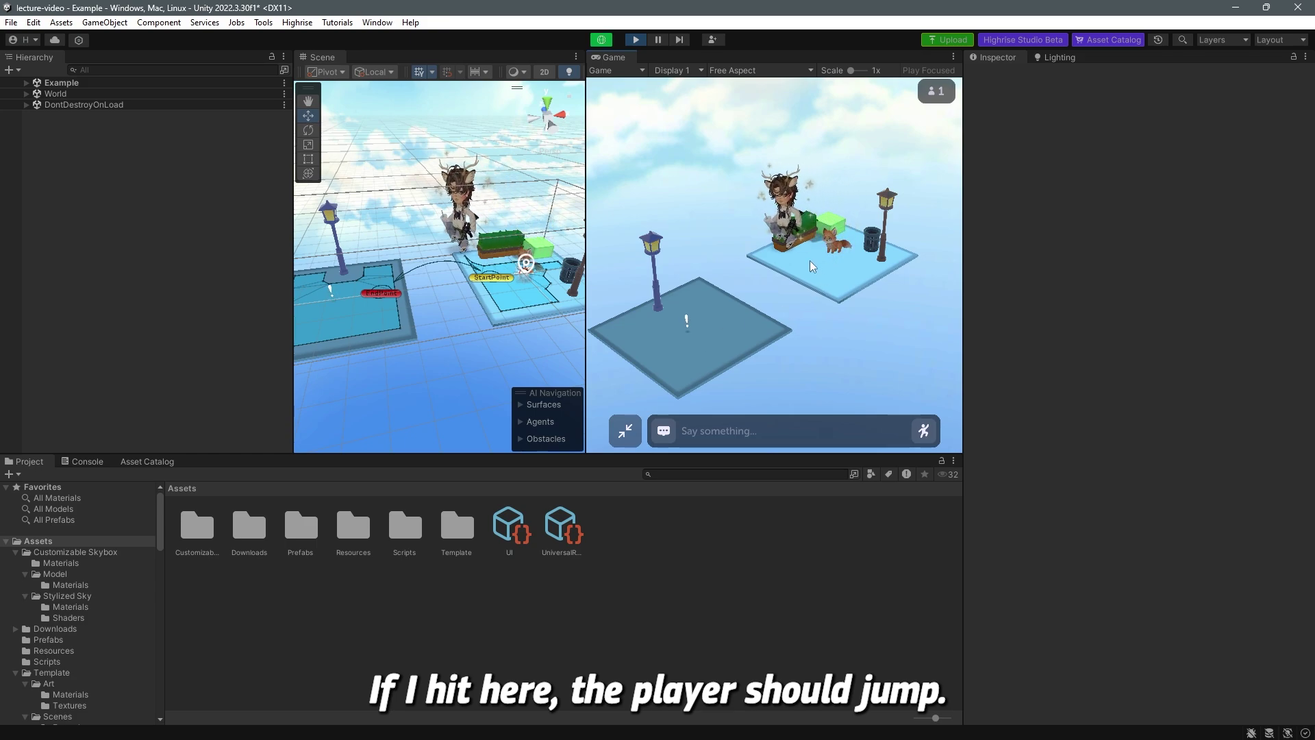
pyautogui.click(832, 264)
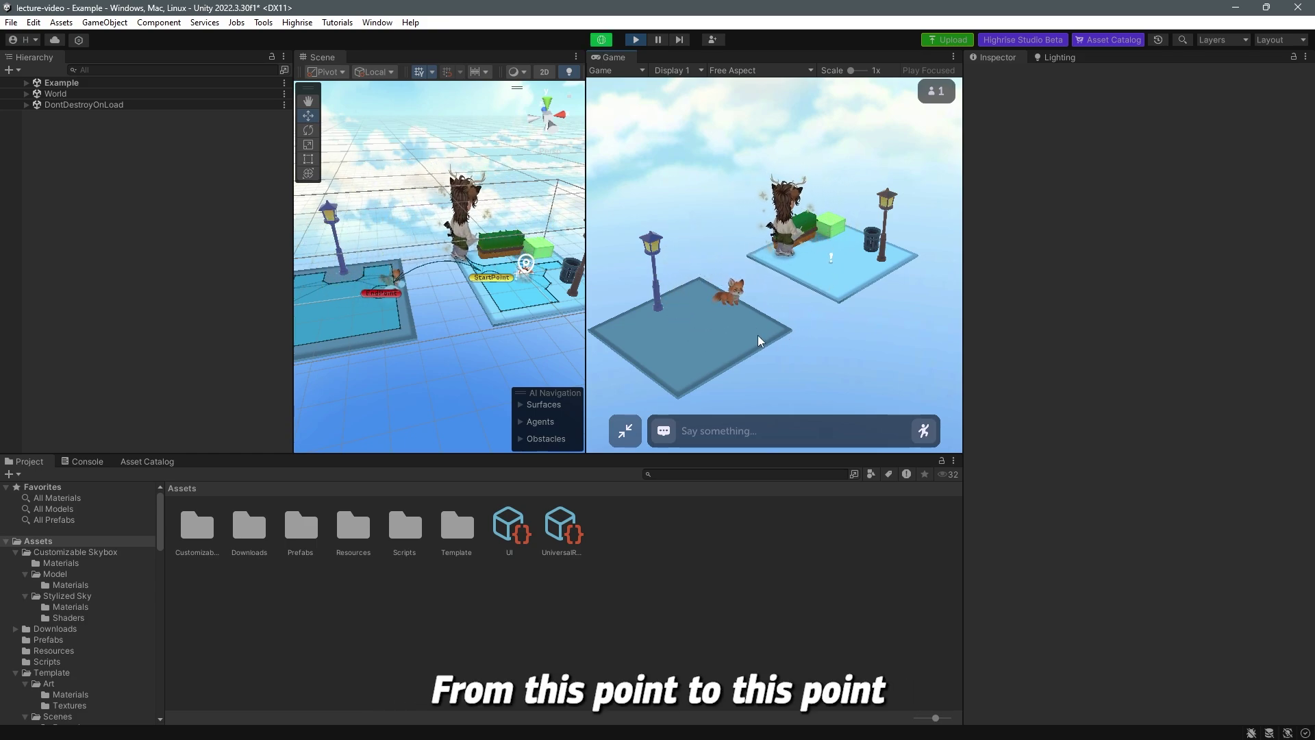
pyautogui.click(729, 326)
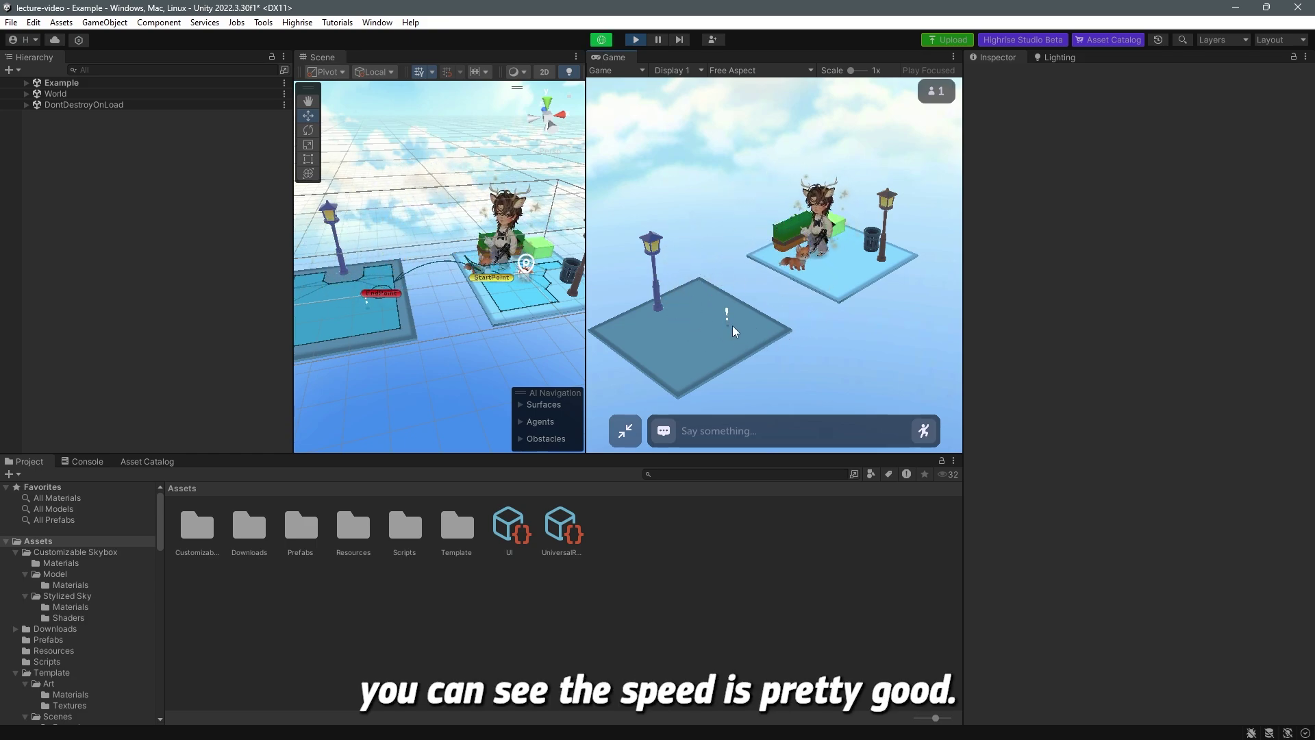
pyautogui.click(806, 268)
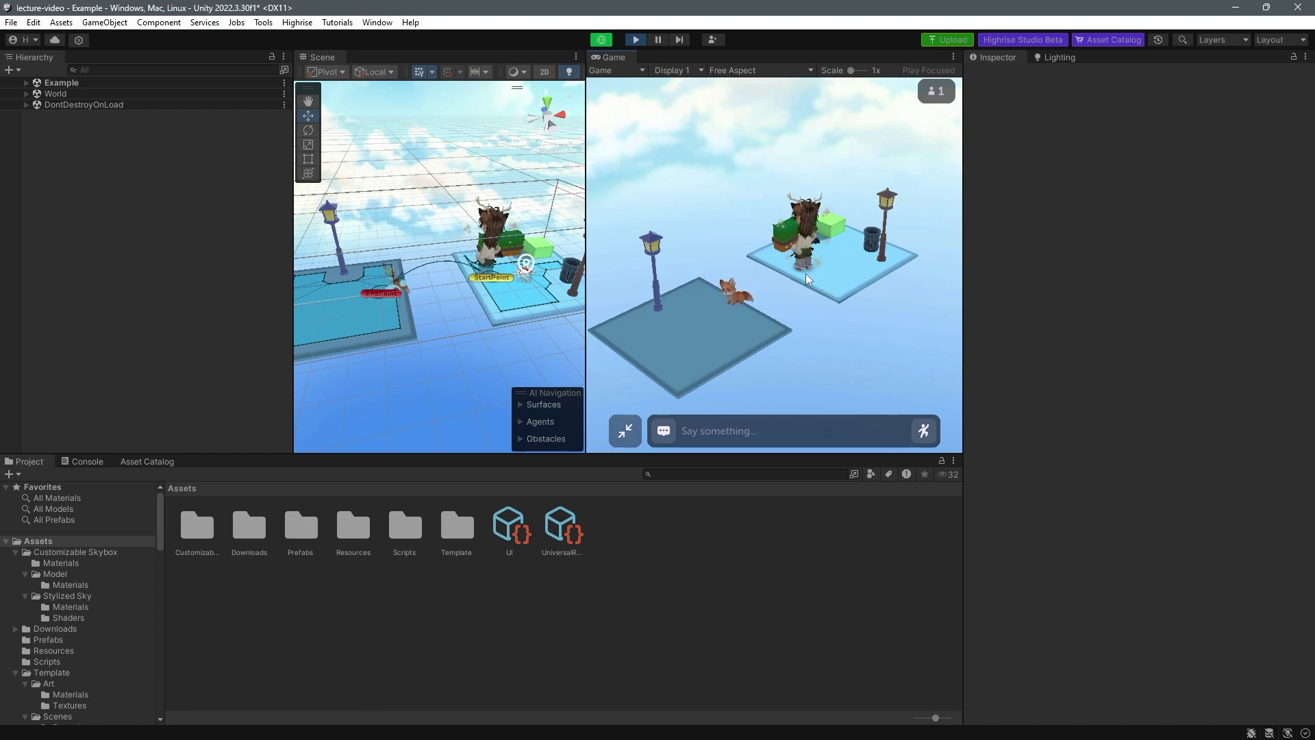
pyautogui.click(636, 39)
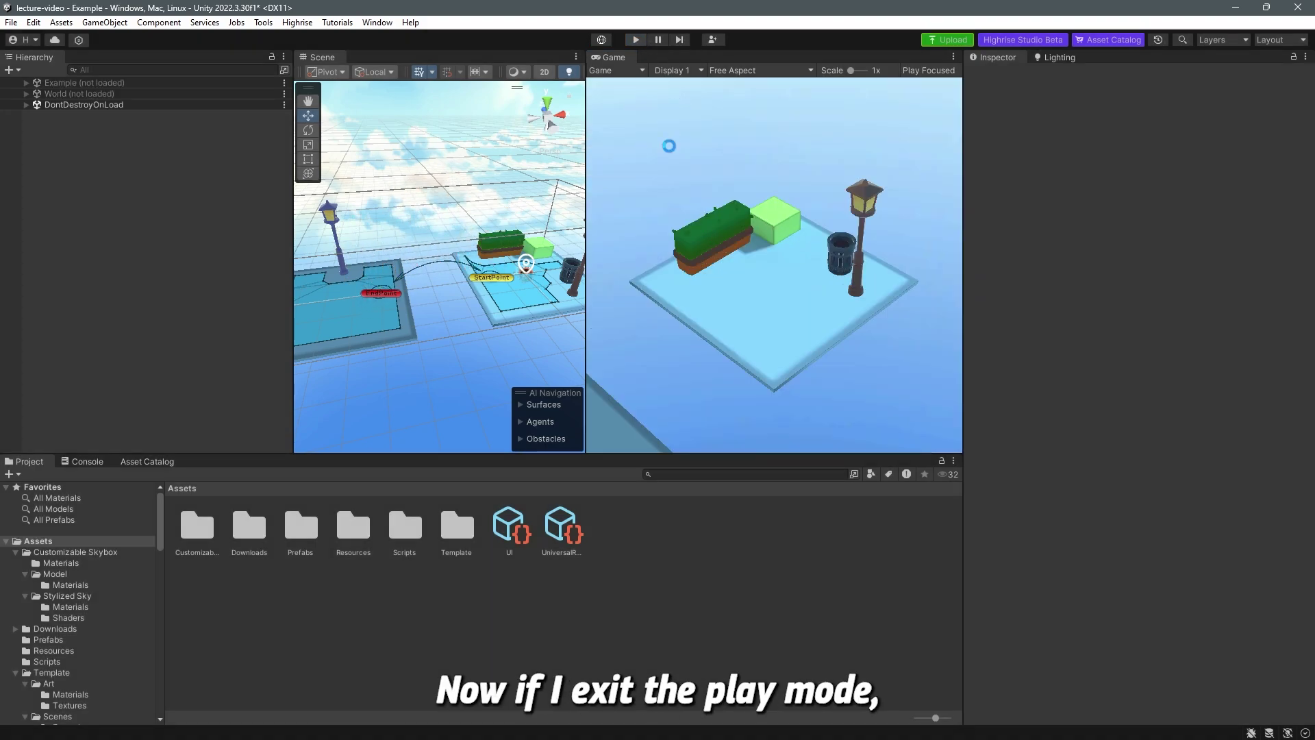
pyautogui.keyDown('alt'); pyautogui.moveTo(529, 290); pyautogui.dragTo(500, 267); pyautogui.keyUp('alt')
pyautogui.scroll(3, 479, 288)
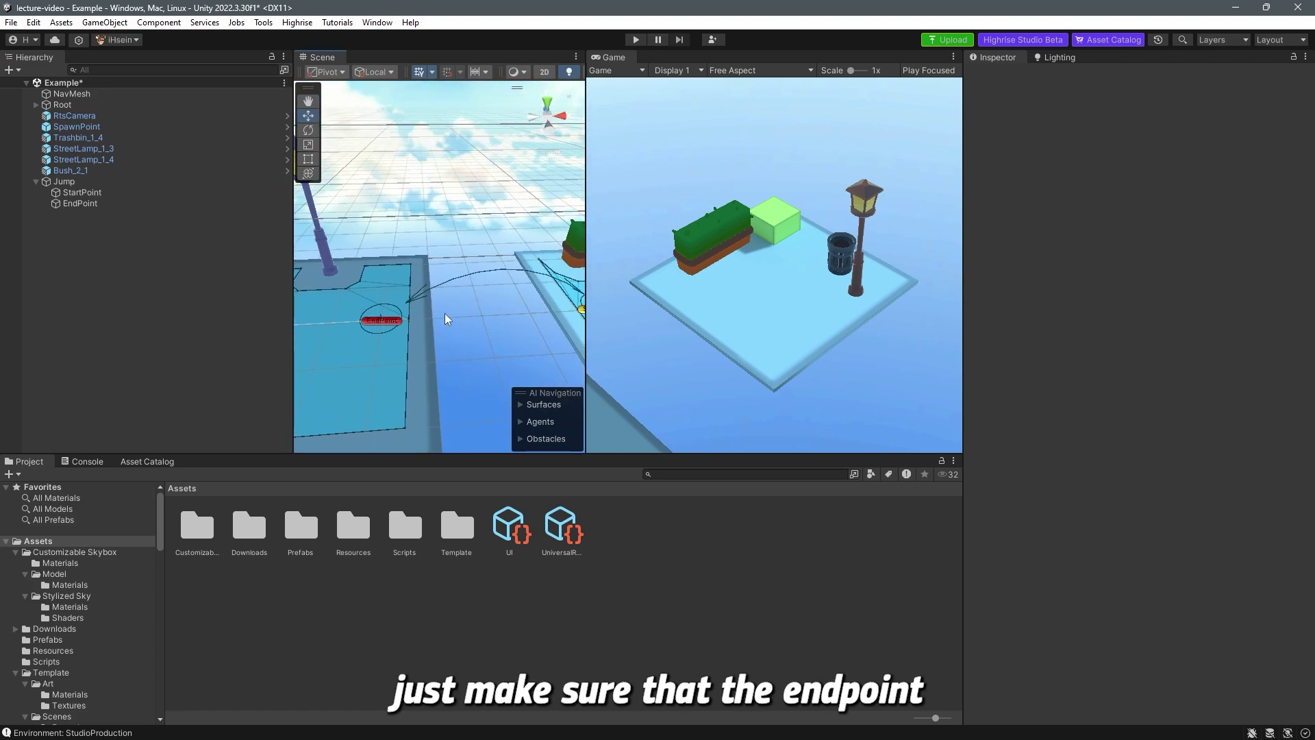
pyautogui.scroll(3, 513, 311)
pyautogui.scroll(-3, 522, 305)
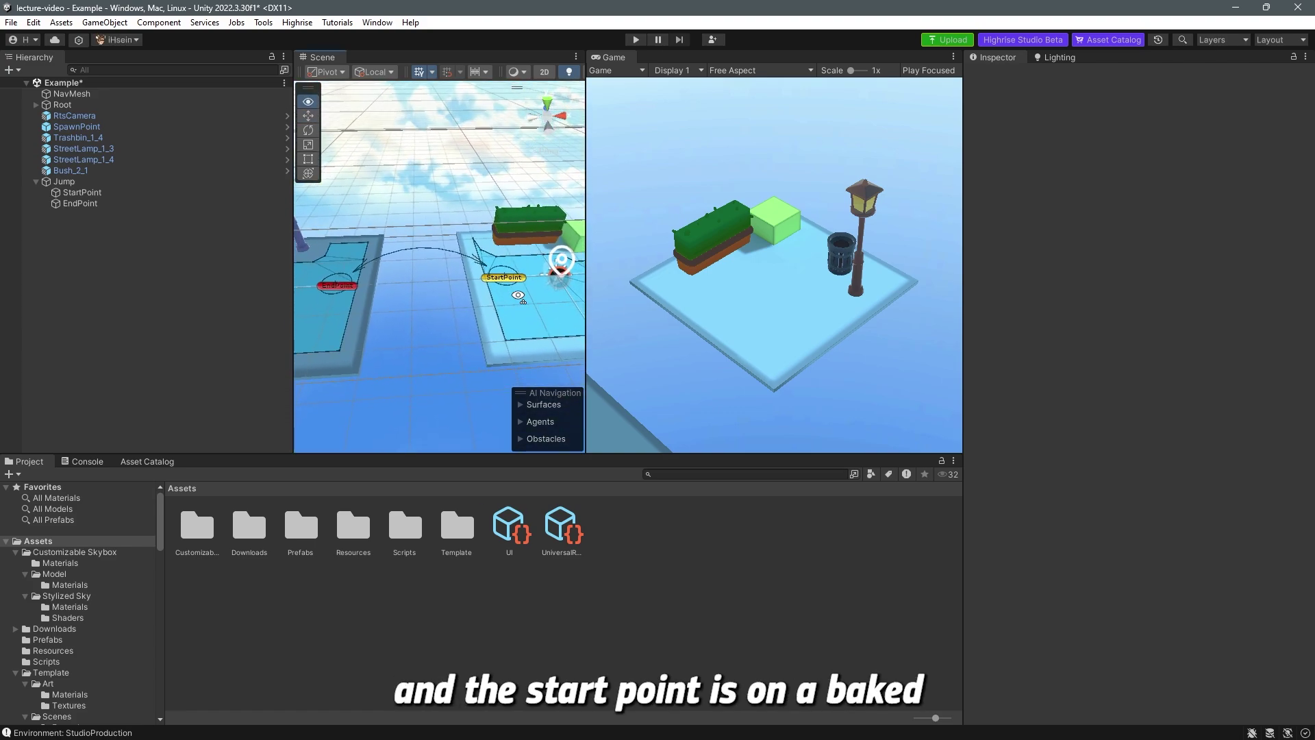
pyautogui.scroll(-3, 516, 294)
pyautogui.keyDown('alt'); pyautogui.moveTo(508, 272); pyautogui.dragTo(498, 287); pyautogui.keyUp('alt')
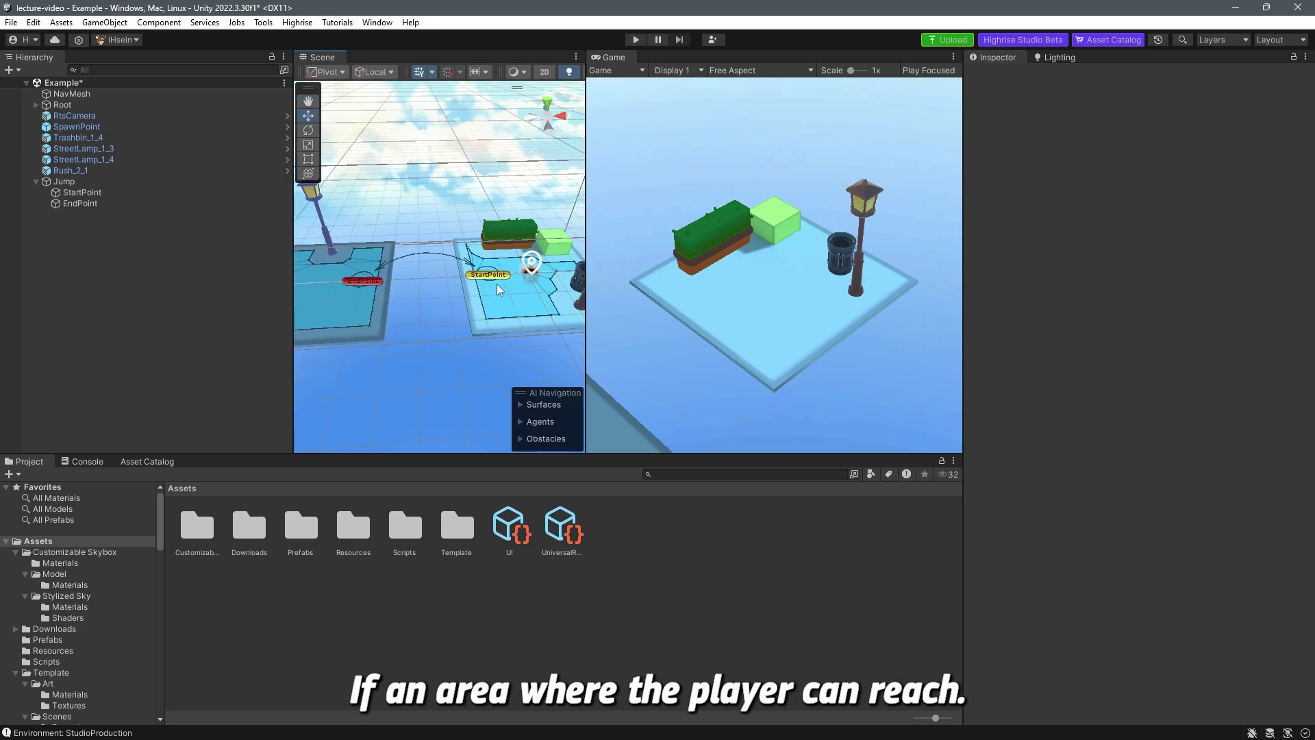
pyautogui.click(162, 193)
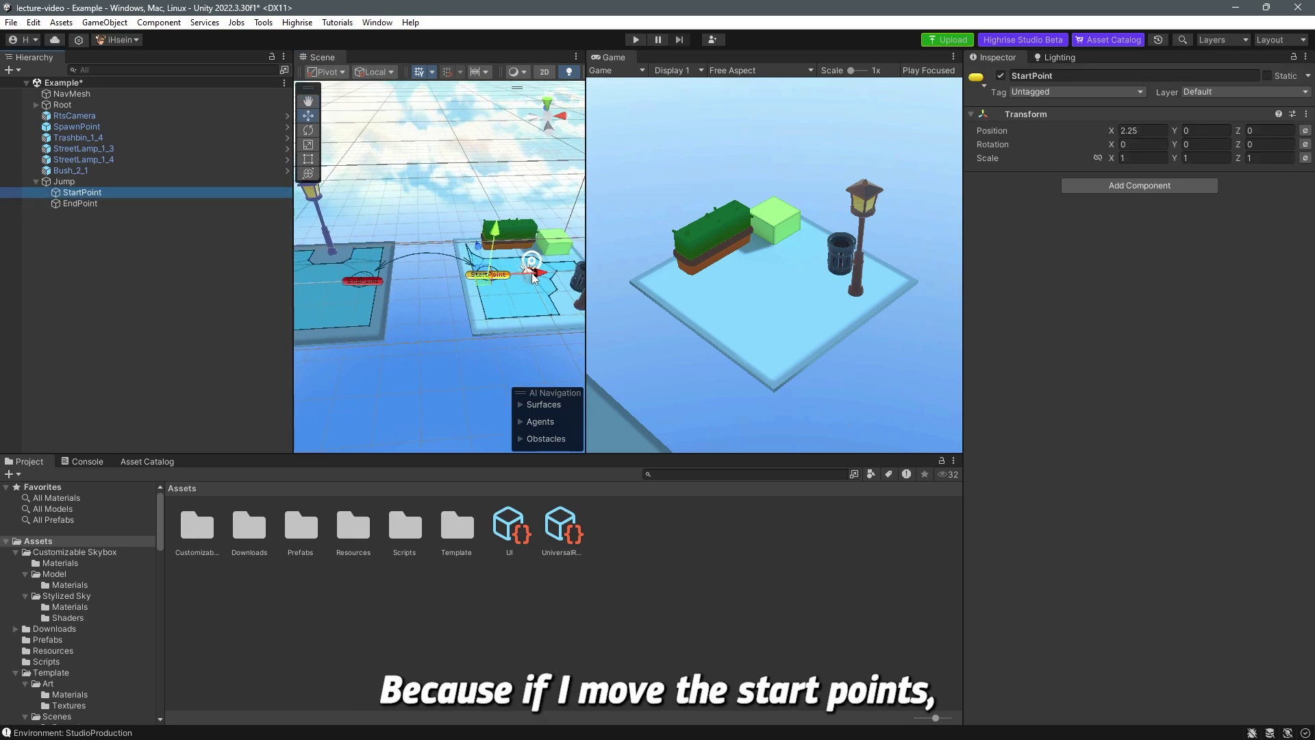
pyautogui.moveTo(534, 274); pyautogui.dragTo(426, 281)
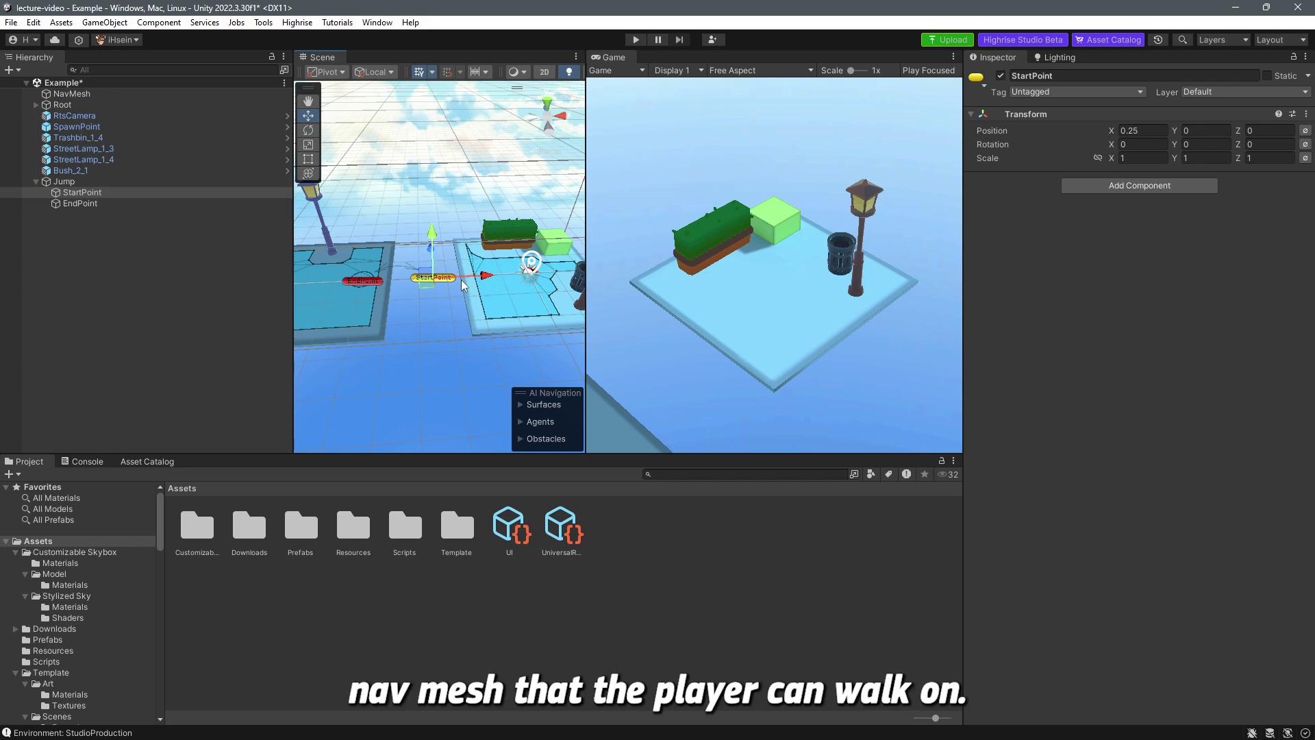
pyautogui.hotkey('ctrl', 'z')
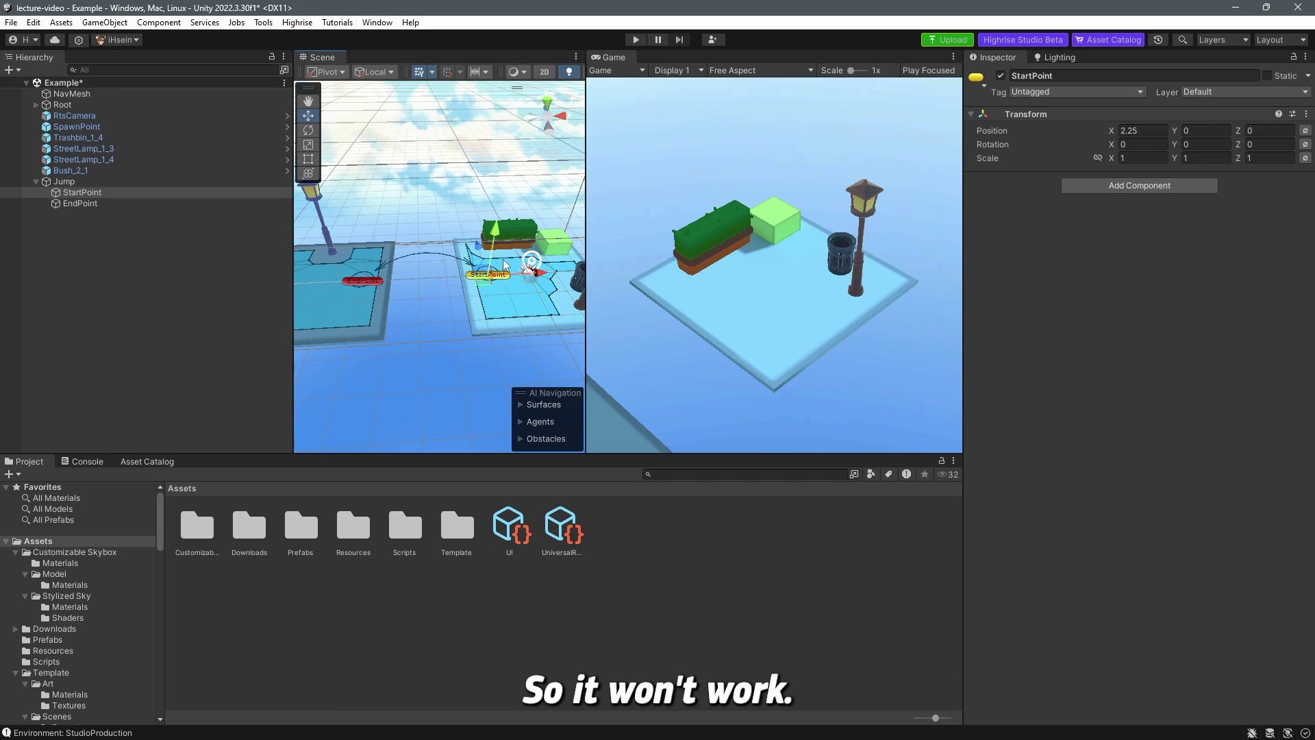
pyautogui.click(444, 195)
pyautogui.keyDown('alt'); pyautogui.moveTo(444, 194); pyautogui.dragTo(496, 318); pyautogui.keyUp('alt')
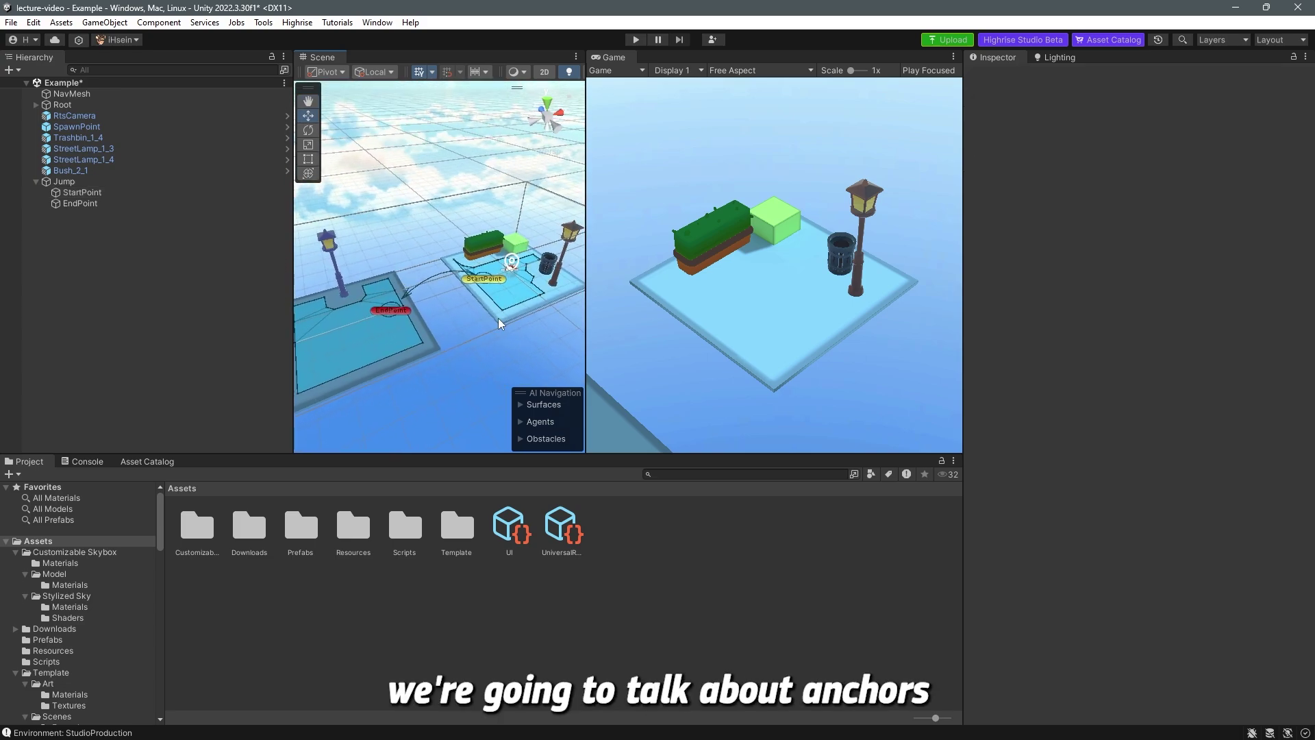